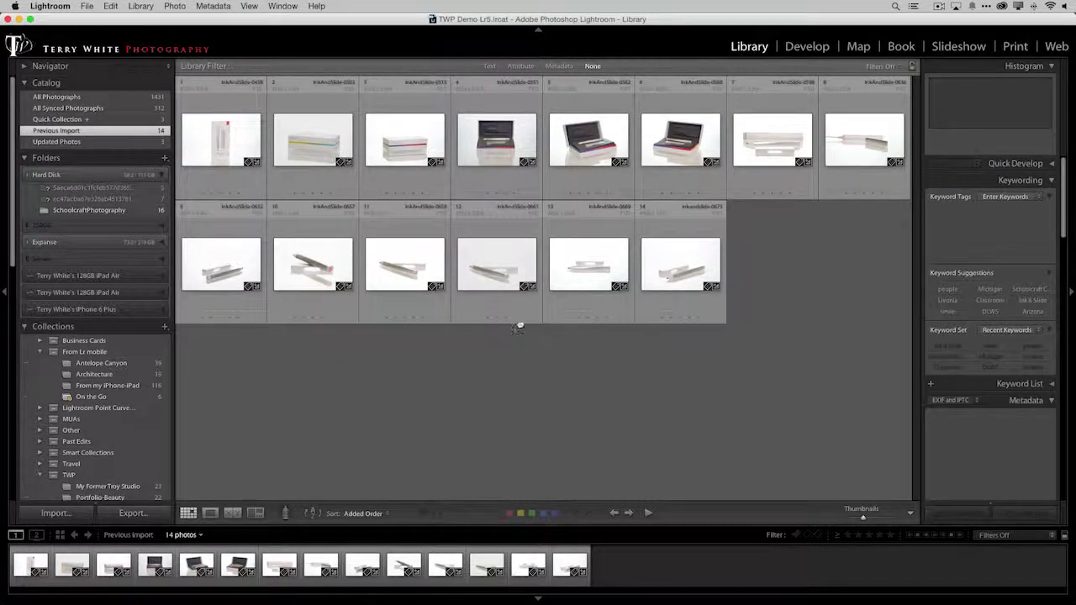
Step: Select thumbnail 11 (InkAndSlide-0658) in the Previous Import grid
{"action": "left_click", "coordinate": [406, 276]}
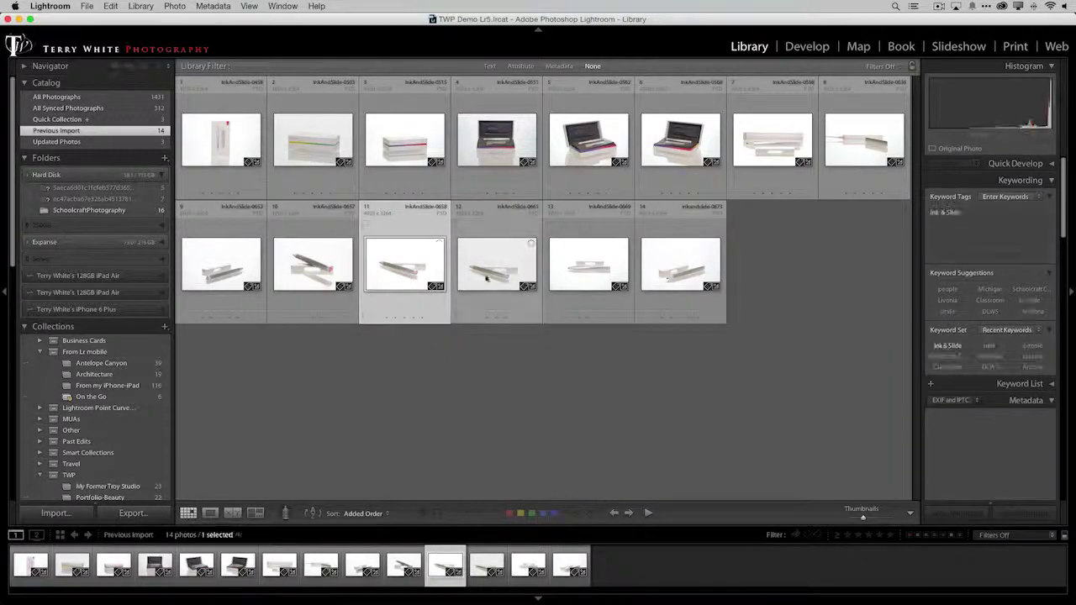
Step: Extend the selection to photos 11–13 and start File > Email Photos for them
{"action": "left_click", "coordinate": [580, 269], "text": "shift"}
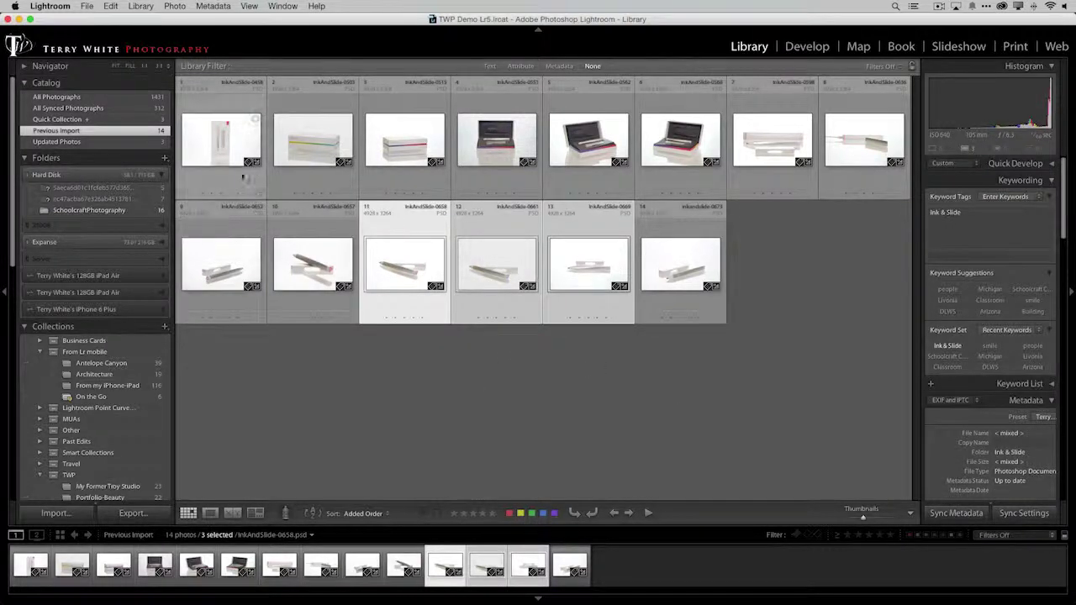
{"action": "left_click", "coordinate": [85, 6]}
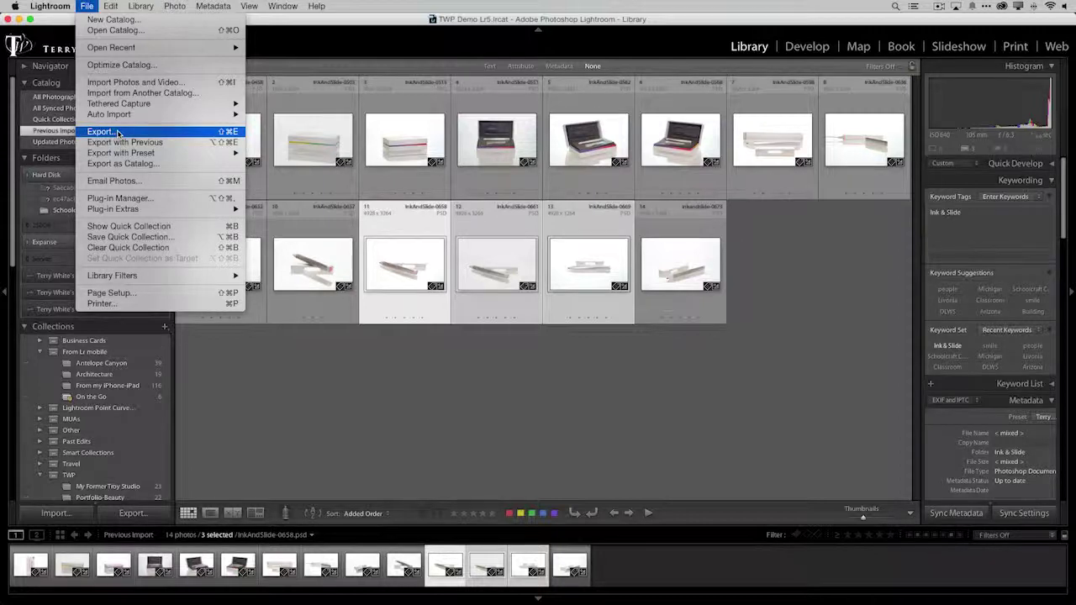
{"action": "left_click", "coordinate": [126, 182]}
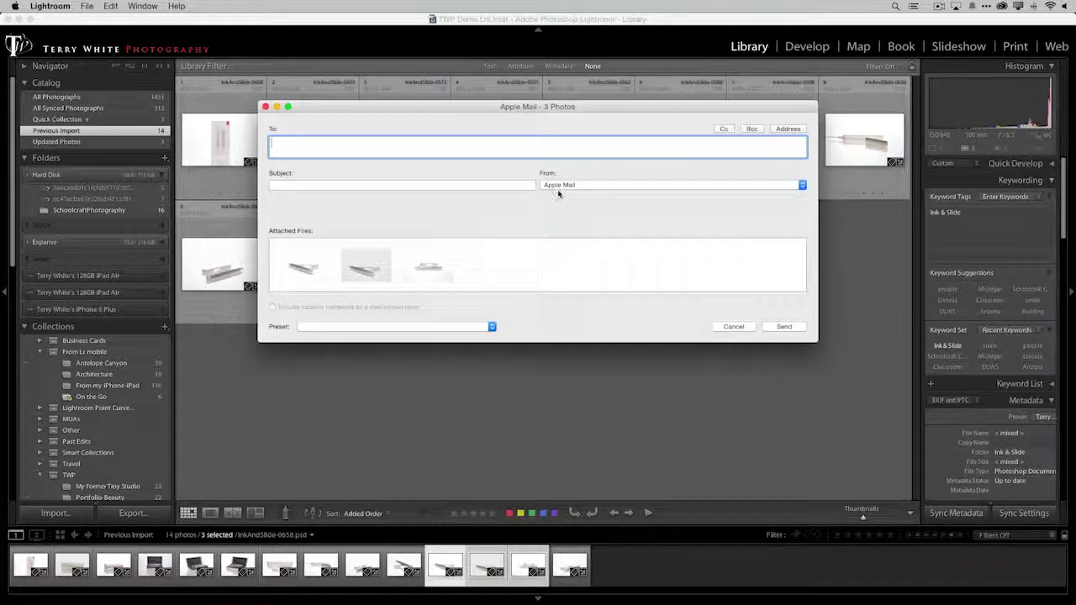
{"action": "left_click", "coordinate": [562, 185]}
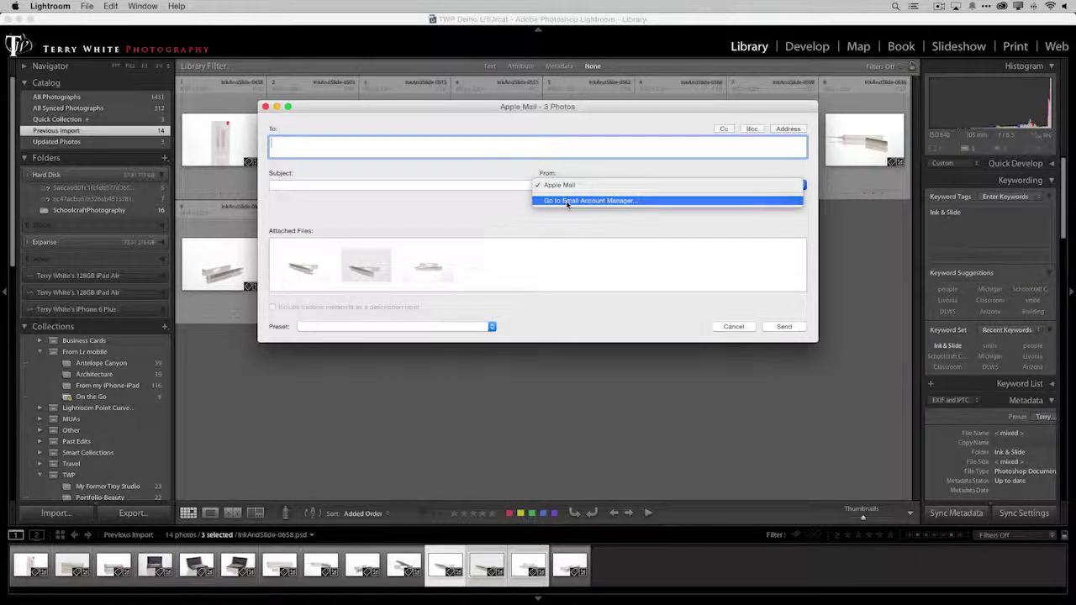
{"action": "left_click", "coordinate": [566, 201]}
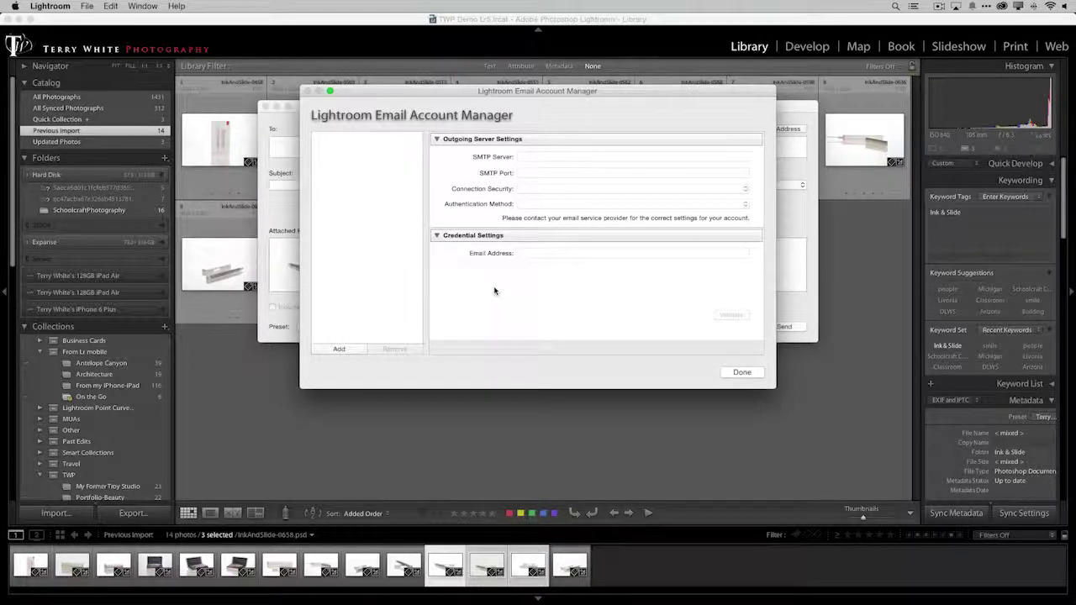
{"action": "left_click", "coordinate": [740, 373]}
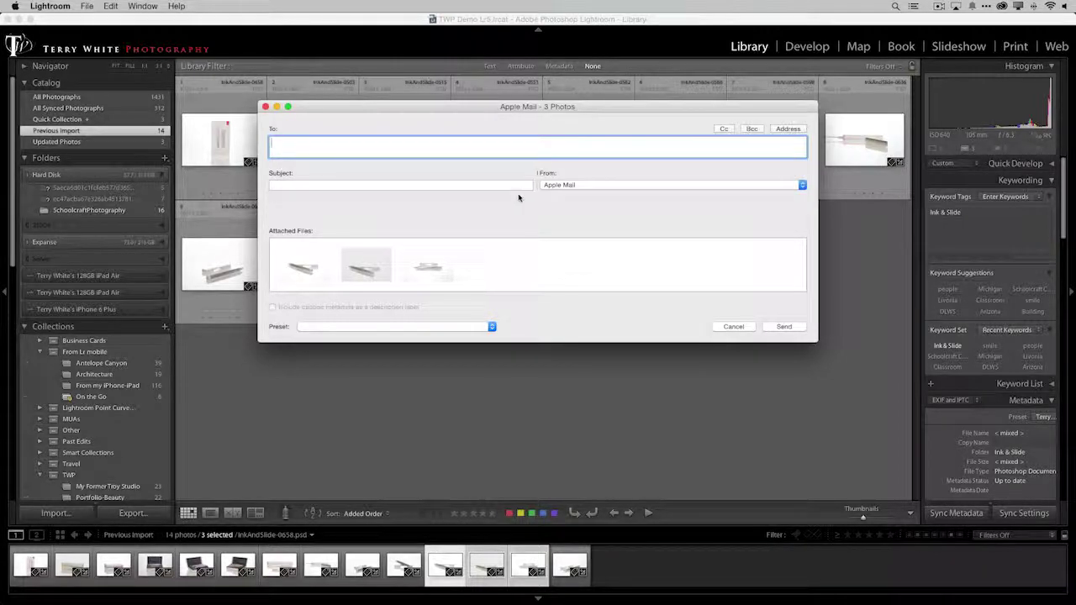
Step: Choose Create new preset from the email size Preset popup
{"action": "left_click", "coordinate": [309, 326]}
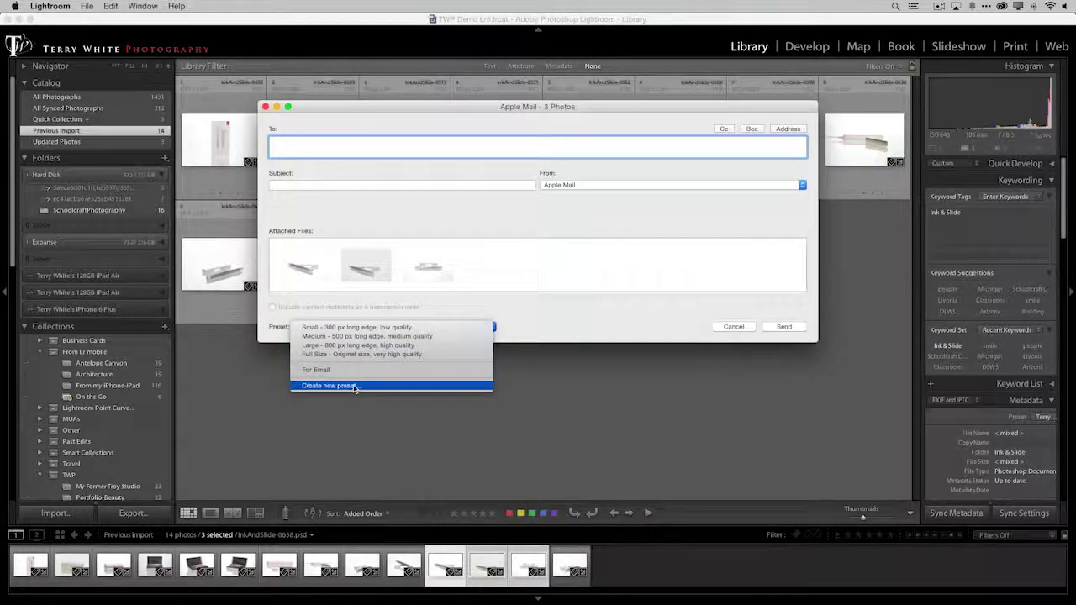
{"action": "left_click", "coordinate": [354, 386]}
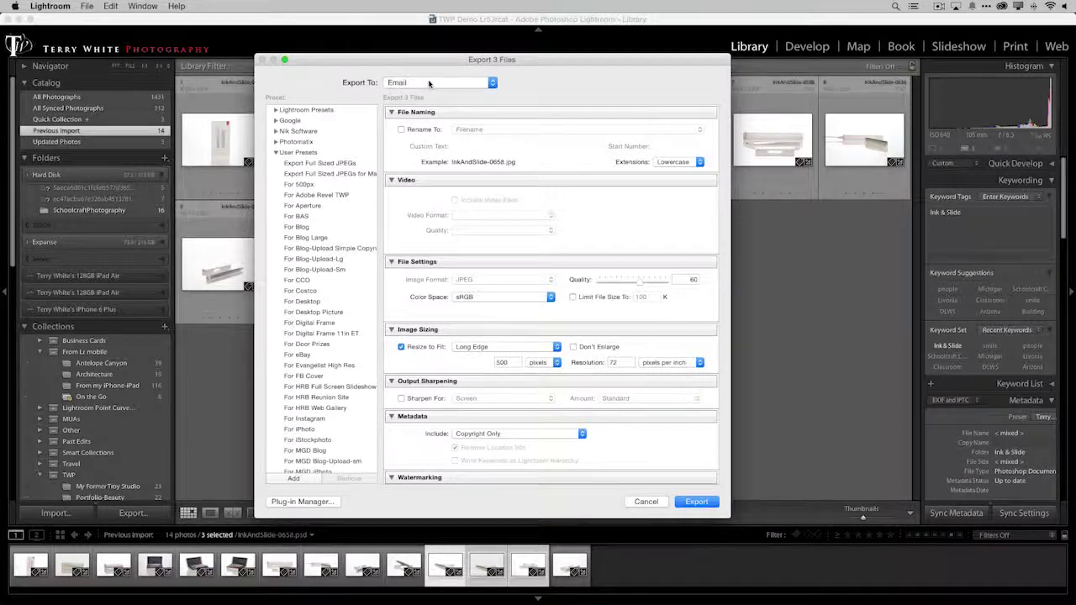
{"action": "left_click", "coordinate": [413, 84]}
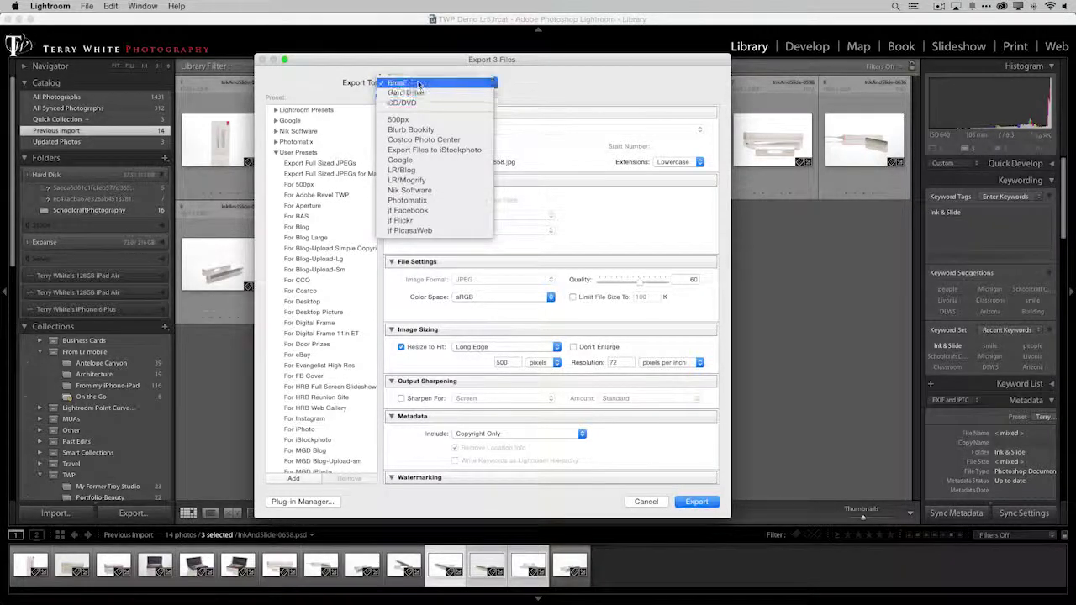
{"action": "left_click", "coordinate": [402, 82]}
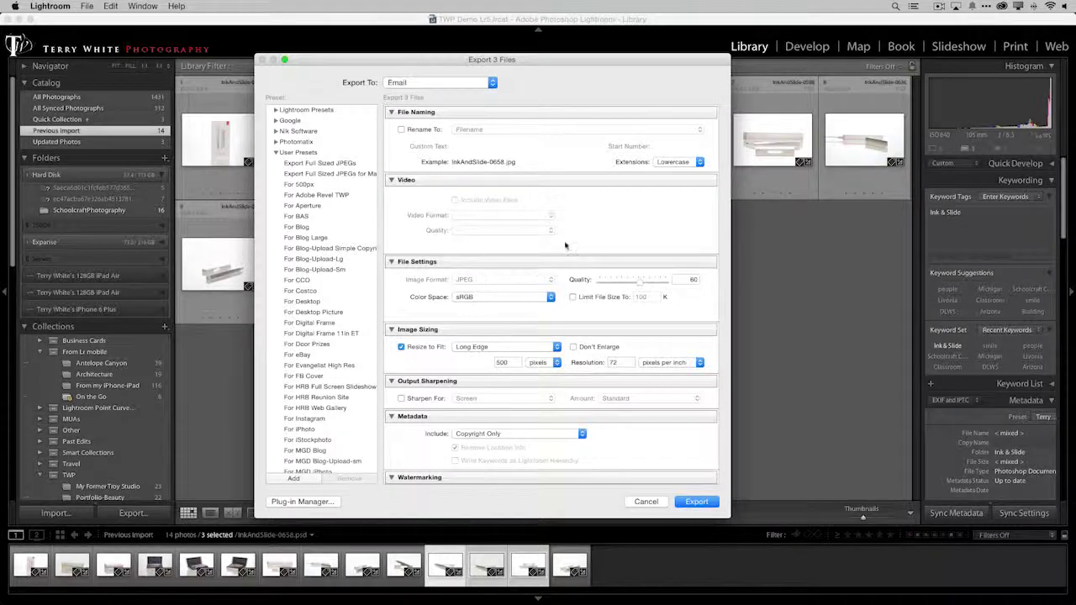
{"action": "scroll", "coordinate": [584, 248], "scroll_direction": "down", "scroll_amount": 1}
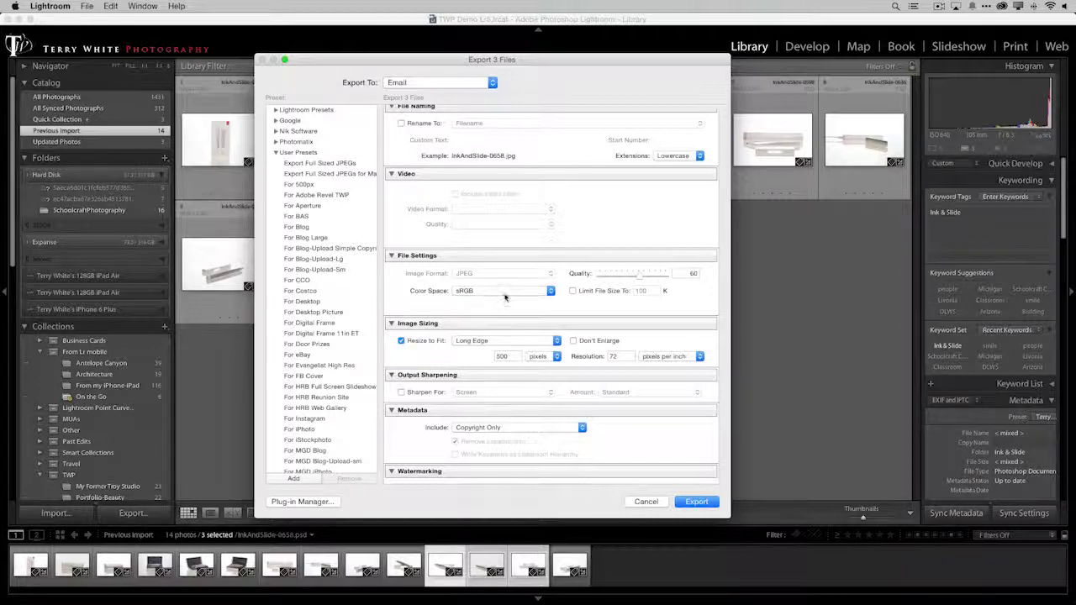
{"action": "left_click", "coordinate": [506, 292]}
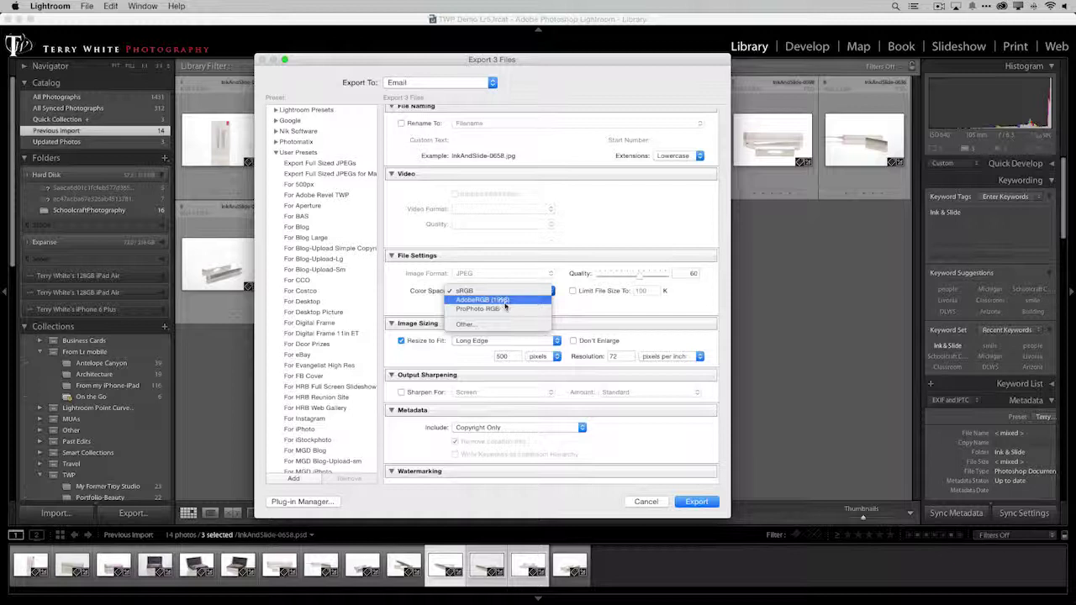
{"action": "left_click", "coordinate": [566, 304]}
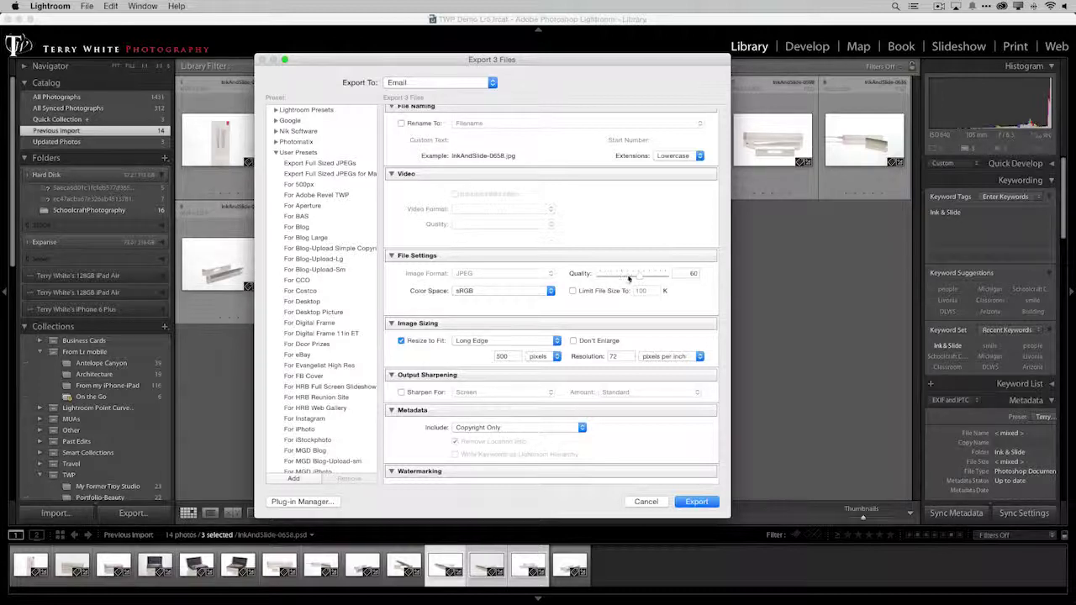
{"action": "left_click_drag", "start_coordinate": [637, 278], "coordinate": [649, 280]}
Step: Set JPEG quality to 75, long edge to 1024 pixels, and enable Don't Enlarge
{"action": "left_click_drag", "start_coordinate": [648, 279], "coordinate": [646, 280]}
{"action": "left_click", "coordinate": [501, 356]}
{"action": "left_click", "coordinate": [500, 356]}
{"action": "type", "text": "1024"}
{"action": "key", "text": "Tab"}
{"action": "left_click", "coordinate": [573, 342]}
{"action": "scroll", "coordinate": [426, 391], "scroll_direction": "down", "scroll_amount": 1}
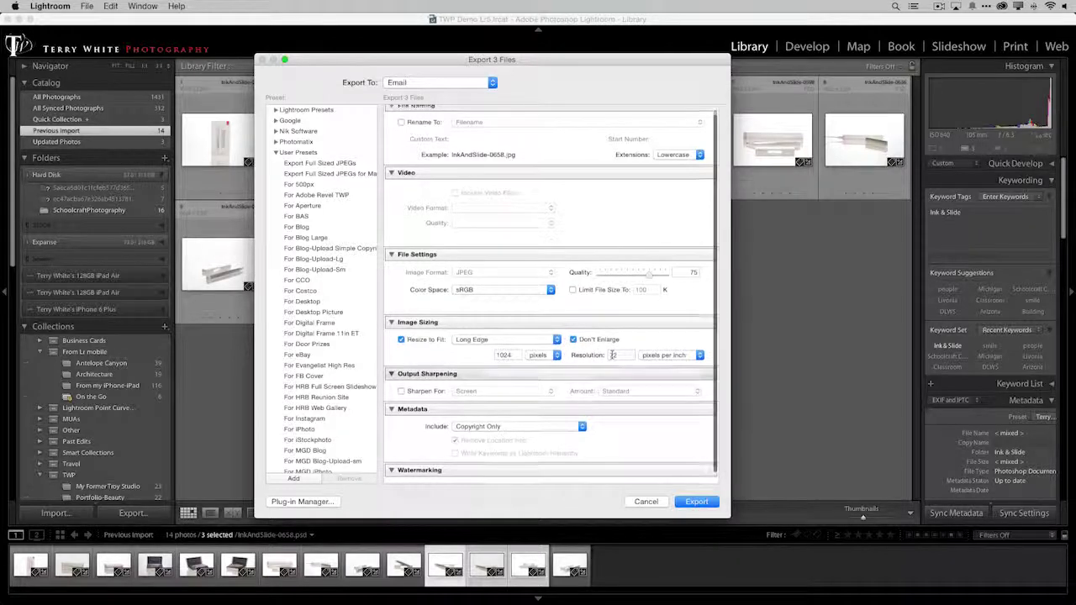
{"action": "scroll", "coordinate": [426, 391], "scroll_direction": "down", "scroll_amount": 1}
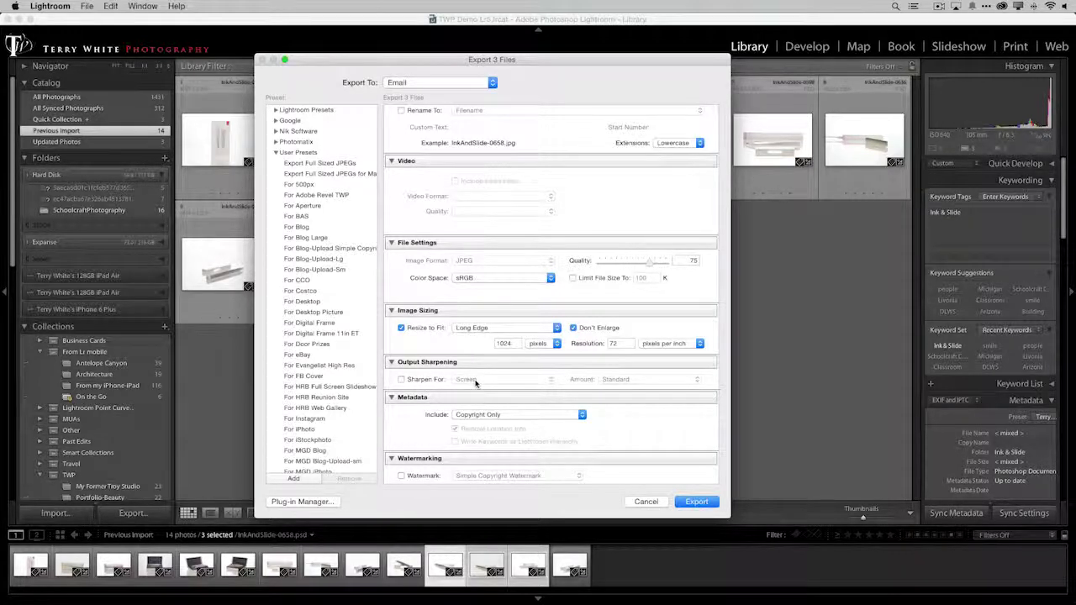
{"action": "left_click", "coordinate": [409, 405]}
{"action": "scroll", "coordinate": [450, 411], "scroll_direction": "down", "scroll_amount": 1}
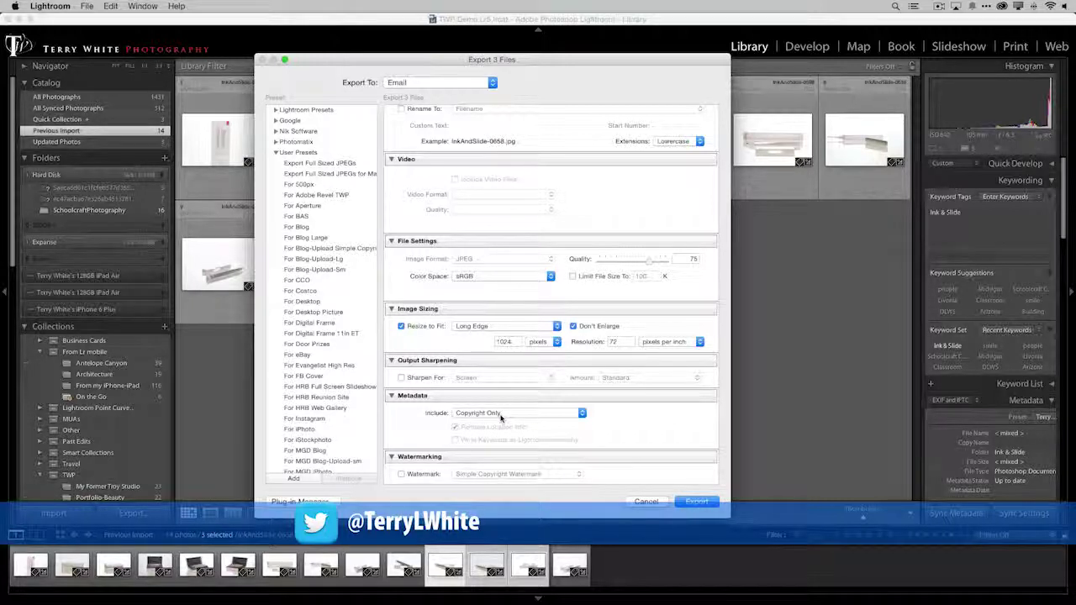
Step: Set the metadata Include option to All Metadata, keeping Remove Location Info on
{"action": "left_click", "coordinate": [500, 416]}
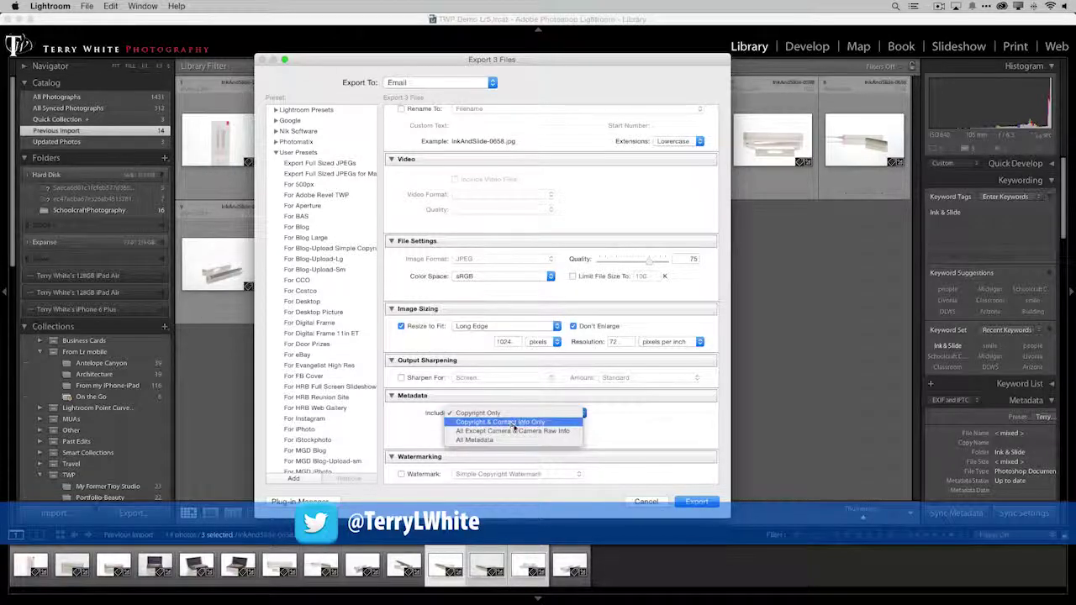
{"action": "left_click", "coordinate": [501, 418]}
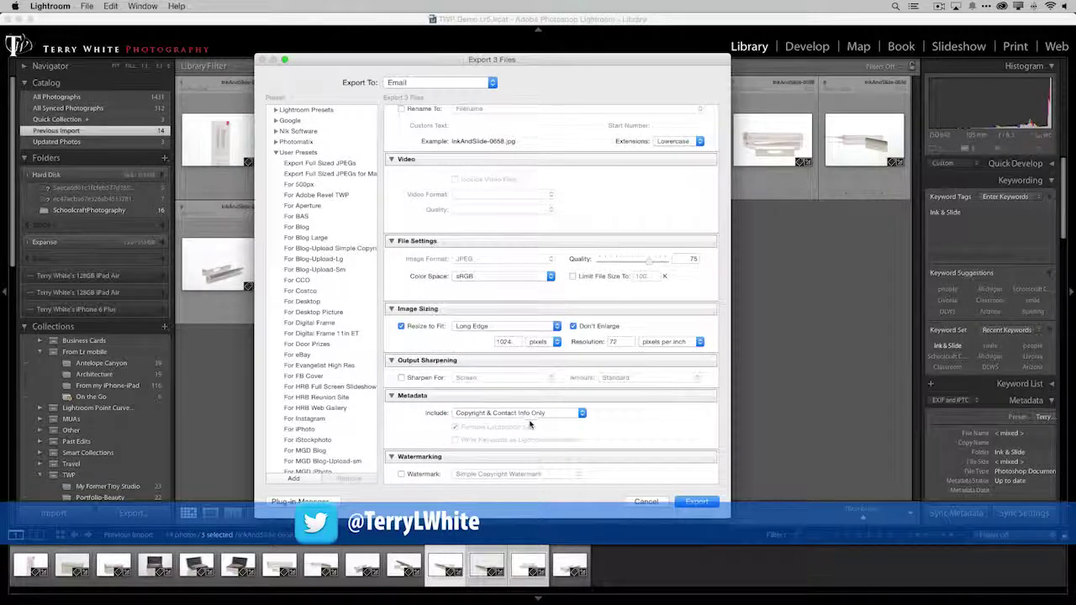
{"action": "left_click", "coordinate": [519, 413]}
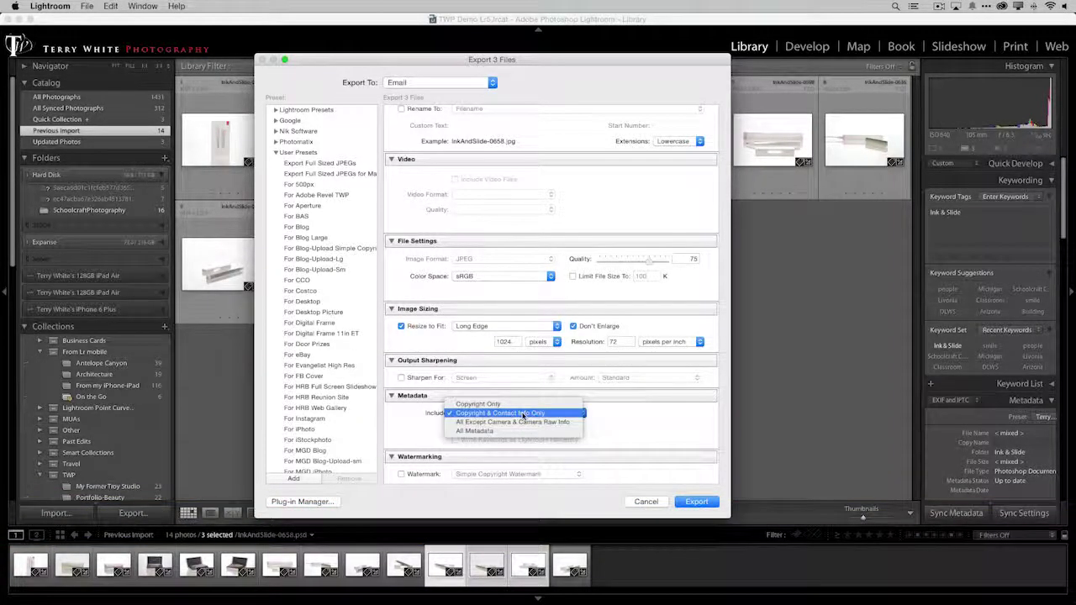
{"action": "left_click", "coordinate": [518, 422]}
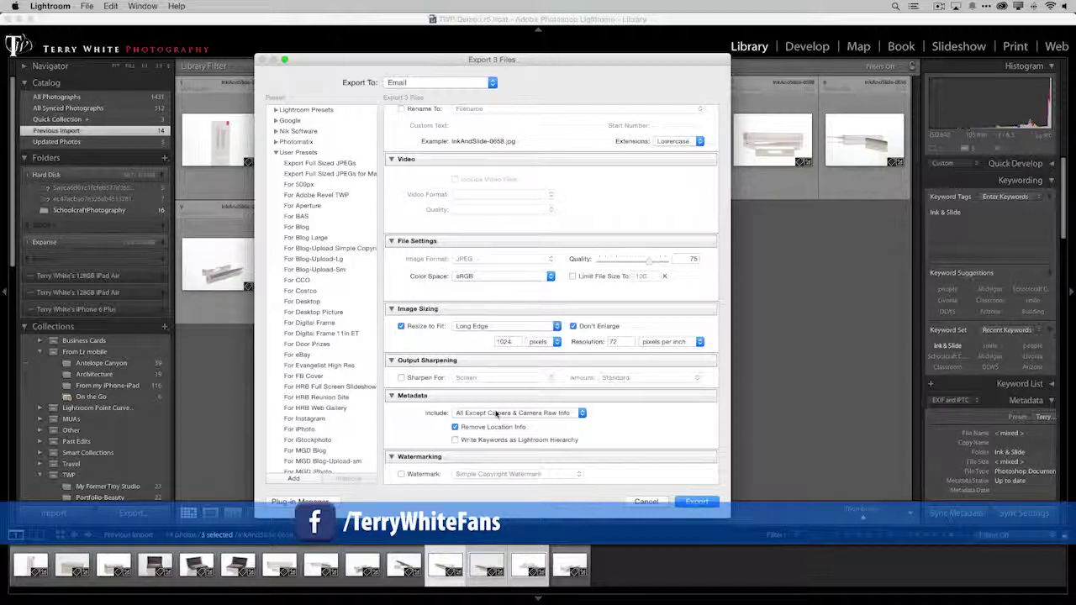
{"action": "left_click", "coordinate": [549, 418]}
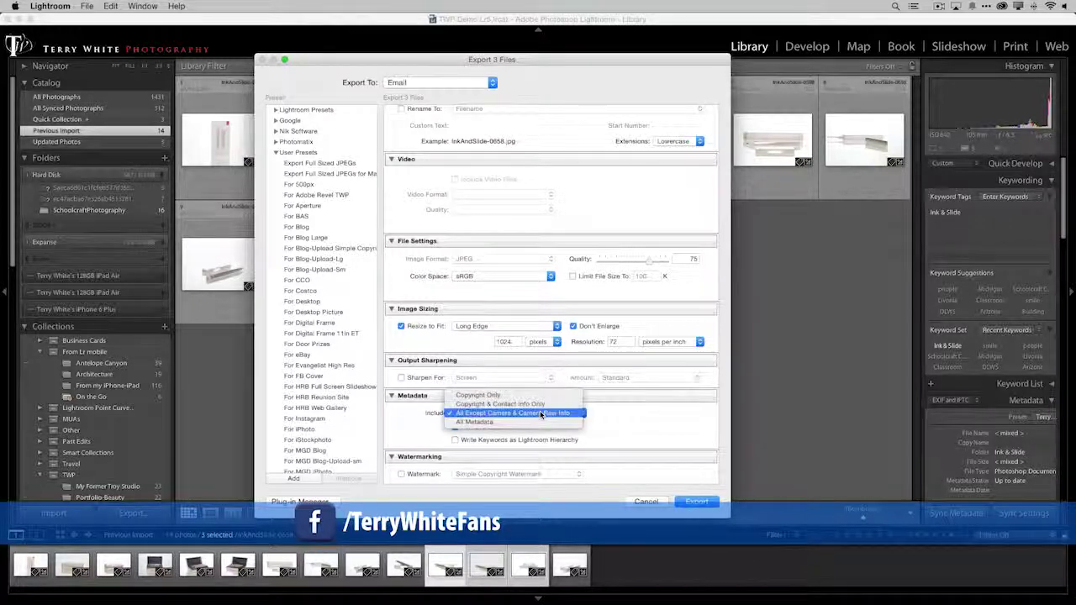
{"action": "left_click", "coordinate": [521, 433]}
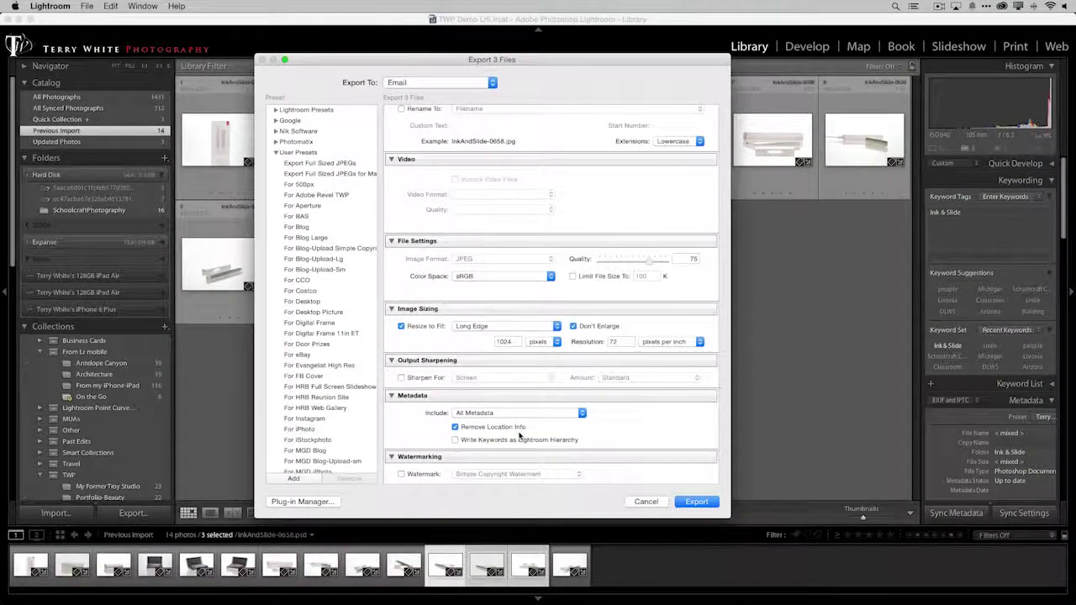
Step: Turn on watermarking and pick TWP Stamp 70 as the watermark
{"action": "scroll", "coordinate": [471, 453], "scroll_direction": "down", "scroll_amount": 2}
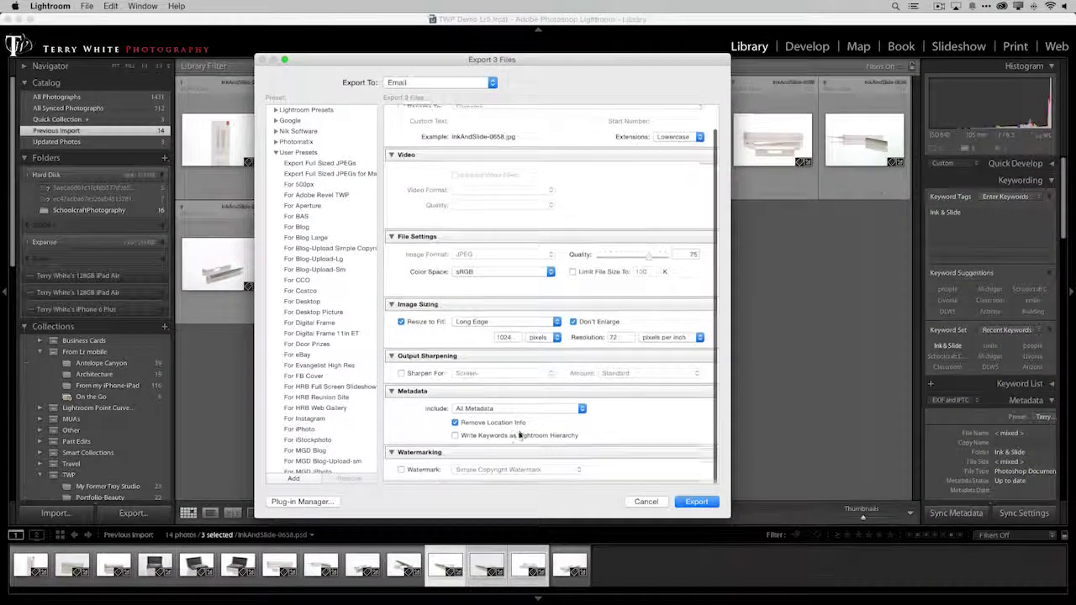
{"action": "left_click", "coordinate": [402, 474]}
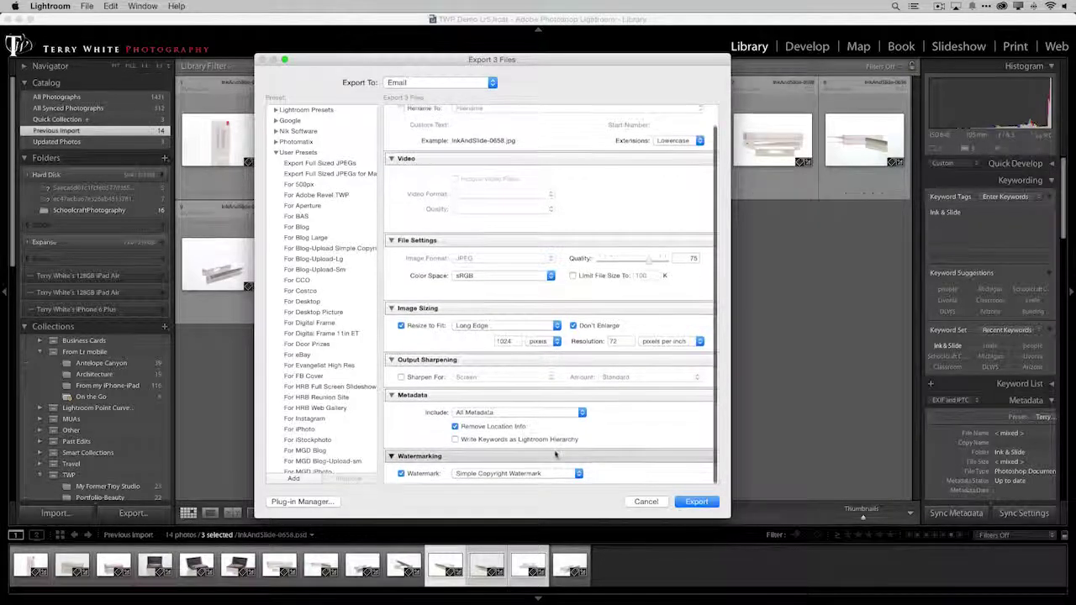
{"action": "left_click", "coordinate": [51, 7]}
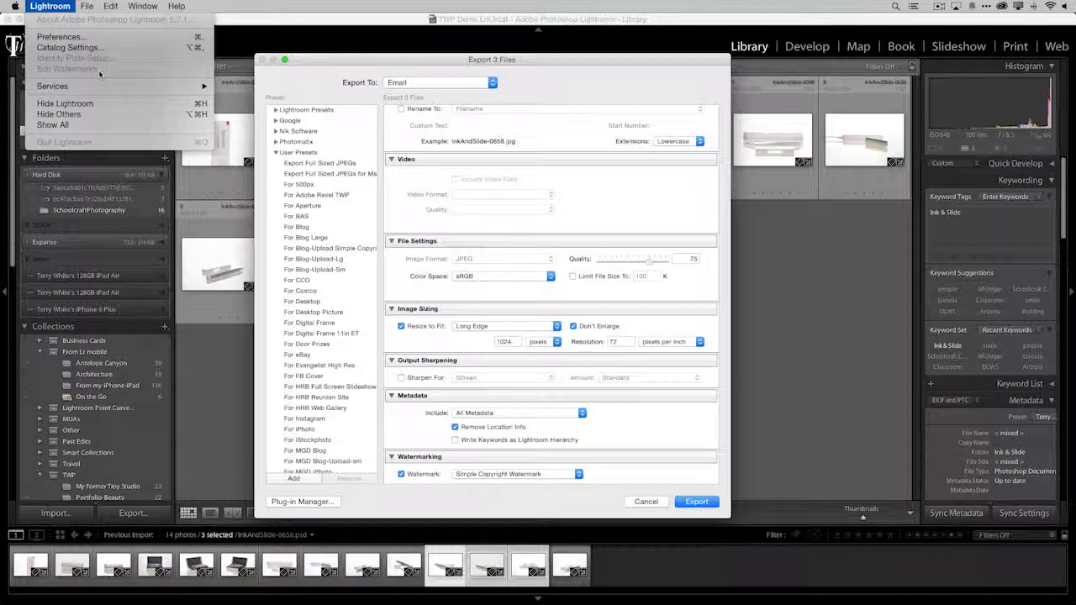
{"action": "left_click", "coordinate": [52, 5]}
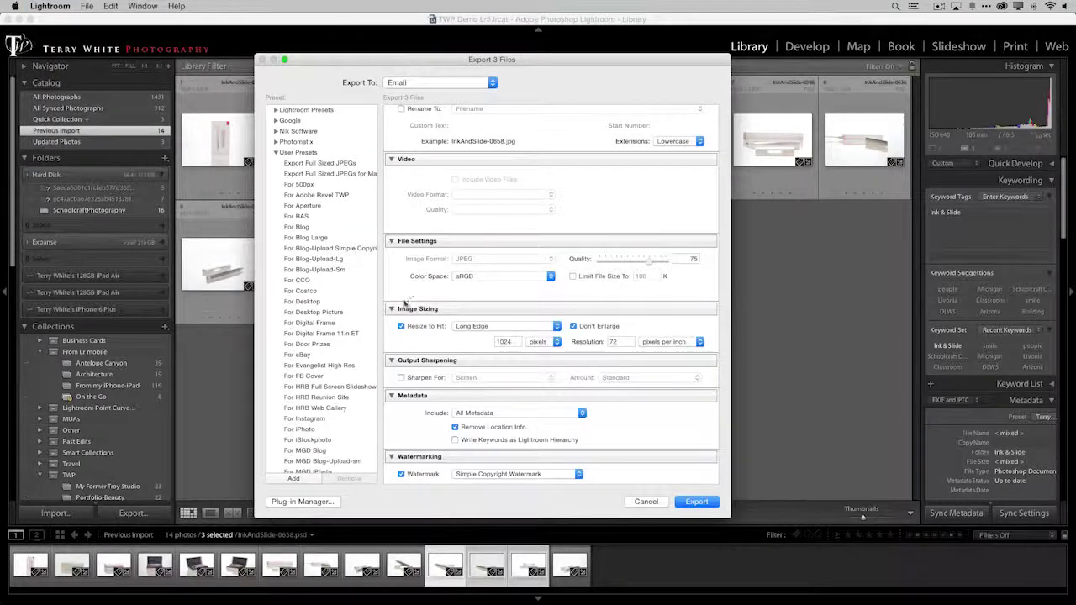
{"action": "left_click", "coordinate": [534, 474]}
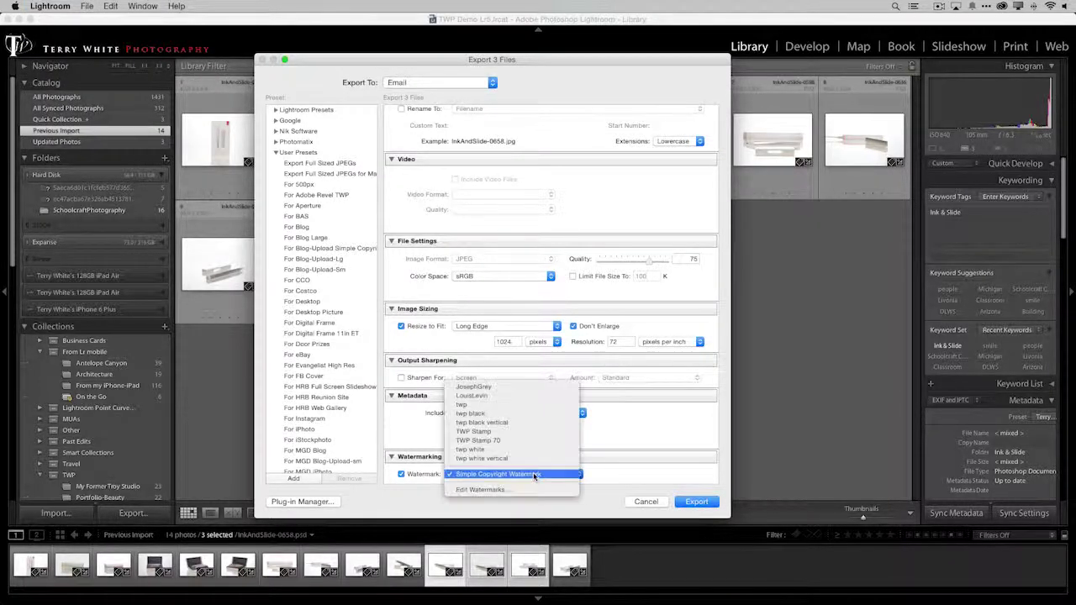
{"action": "left_click", "coordinate": [533, 443]}
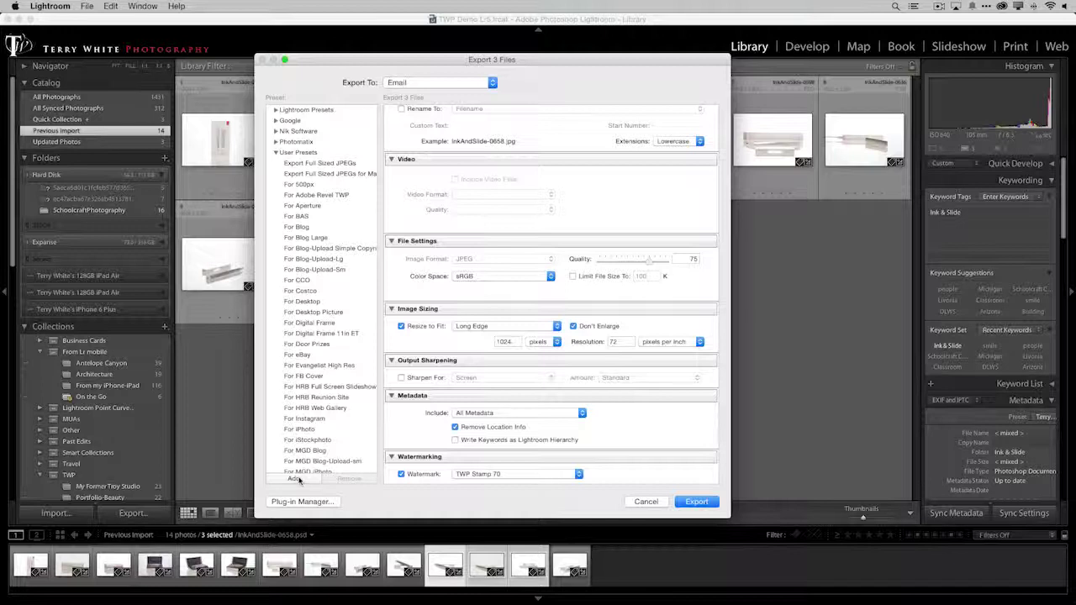
Step: Add a user preset named 'Email for Web' from the current export settings
{"action": "left_click", "coordinate": [296, 479]}
{"action": "type", "text": "E"}
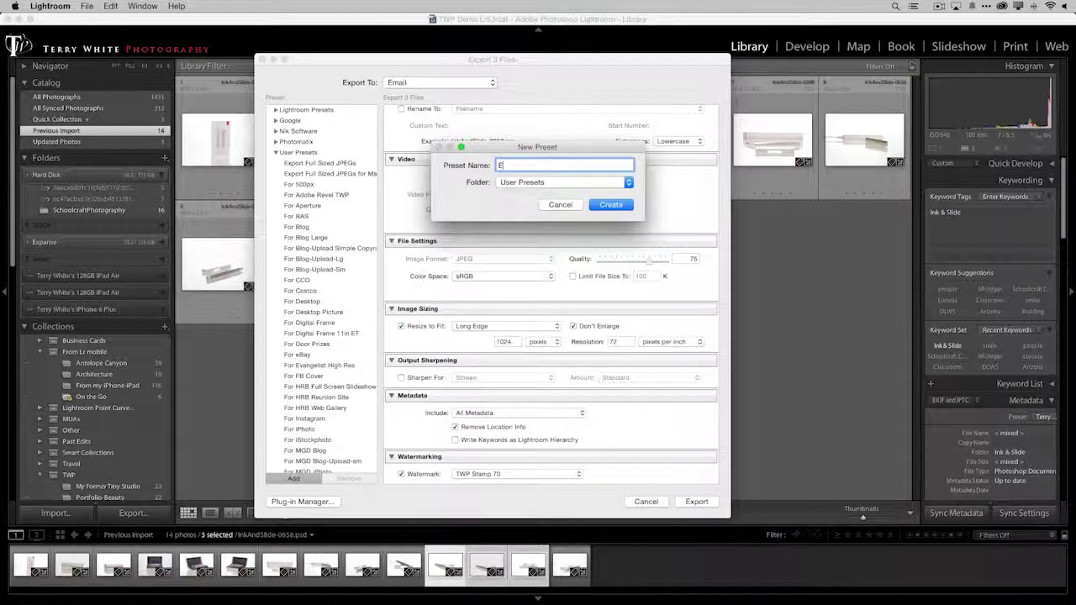
{"action": "type", "text": "mail far Web"}
{"action": "left_click", "coordinate": [612, 205]}
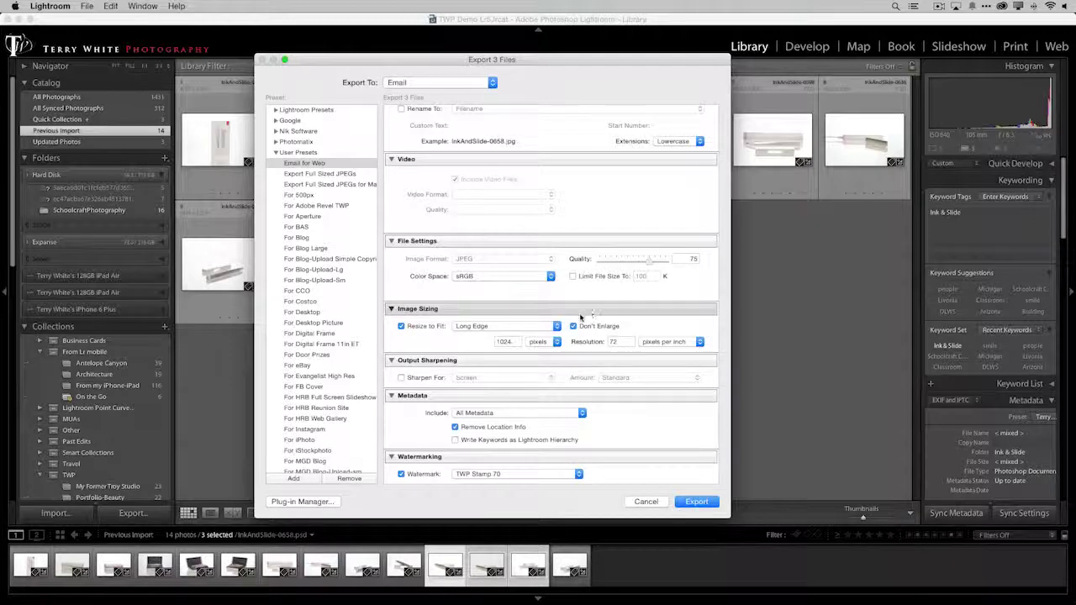
{"action": "scroll", "coordinate": [559, 277], "scroll_direction": "up", "scroll_amount": 2}
{"action": "scroll", "coordinate": [563, 265], "scroll_direction": "down", "scroll_amount": 2}
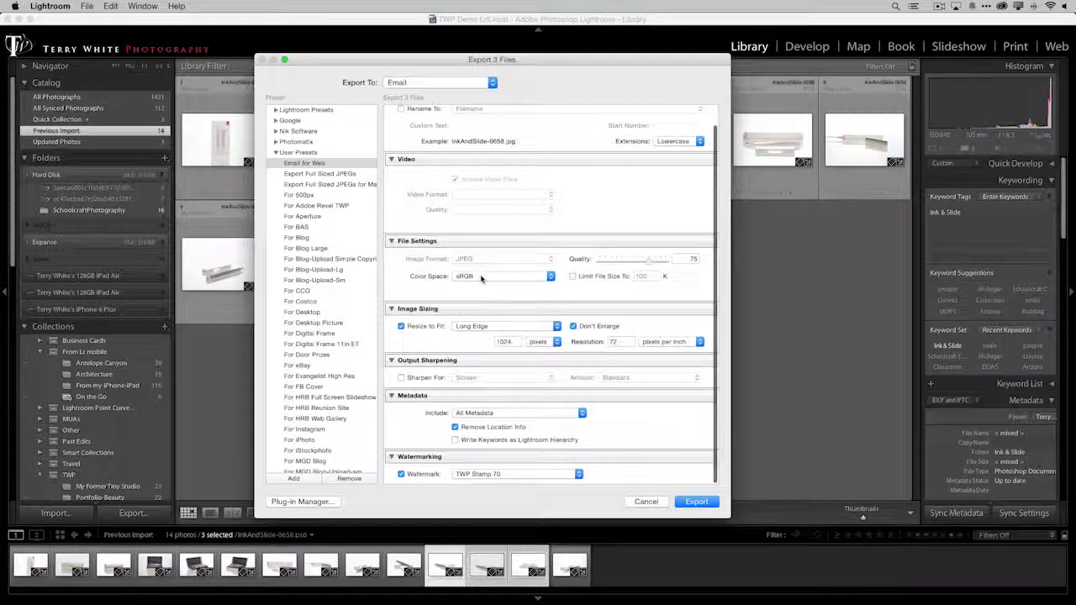
Step: Switch the colour space to AdobeRGB (1998) and raise JPEG quality to 100
{"action": "left_click", "coordinate": [483, 278]}
{"action": "left_click", "coordinate": [478, 293]}
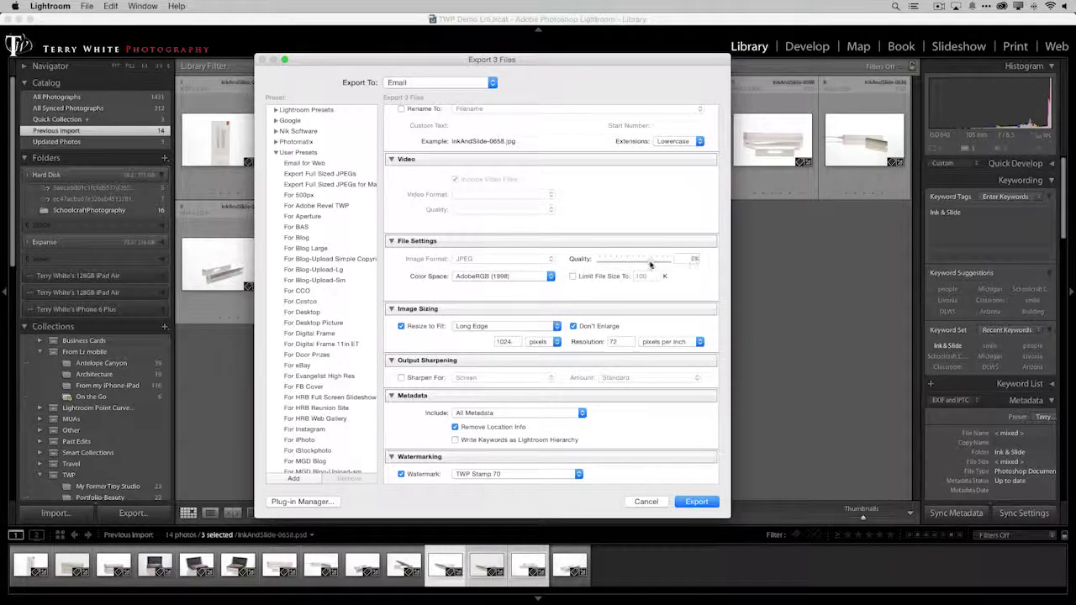
{"action": "left_click_drag", "start_coordinate": [650, 265], "coordinate": [657, 265]}
{"action": "left_click_drag", "start_coordinate": [661, 264], "coordinate": [672, 264]}
Step: Set a 3000-pixel long edge at 300 ppi and turn watermarking off
{"action": "left_click", "coordinate": [504, 342]}
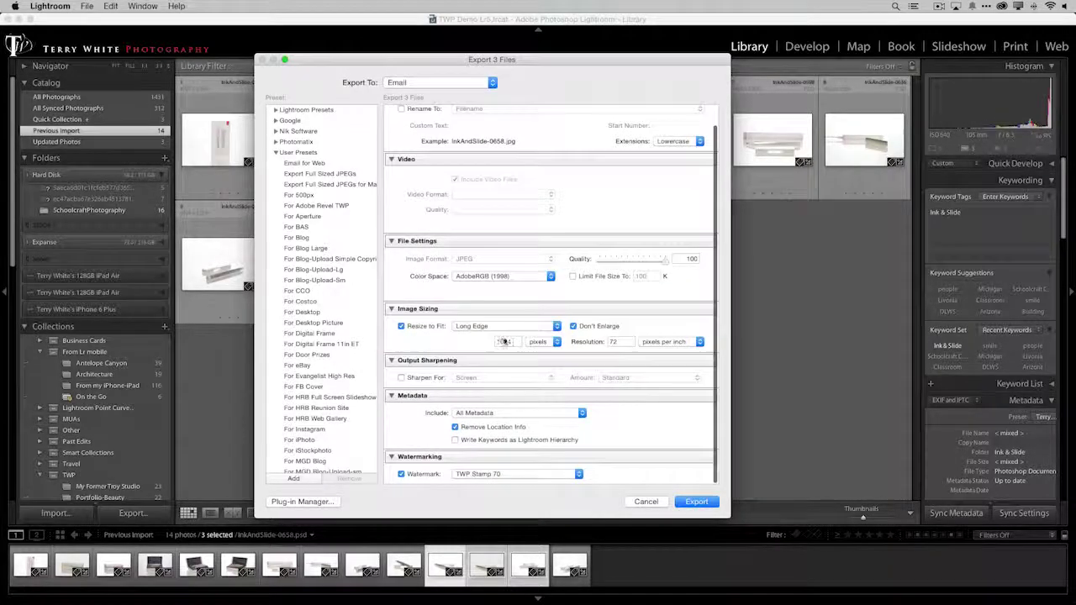
{"action": "double_click", "coordinate": [504, 342]}
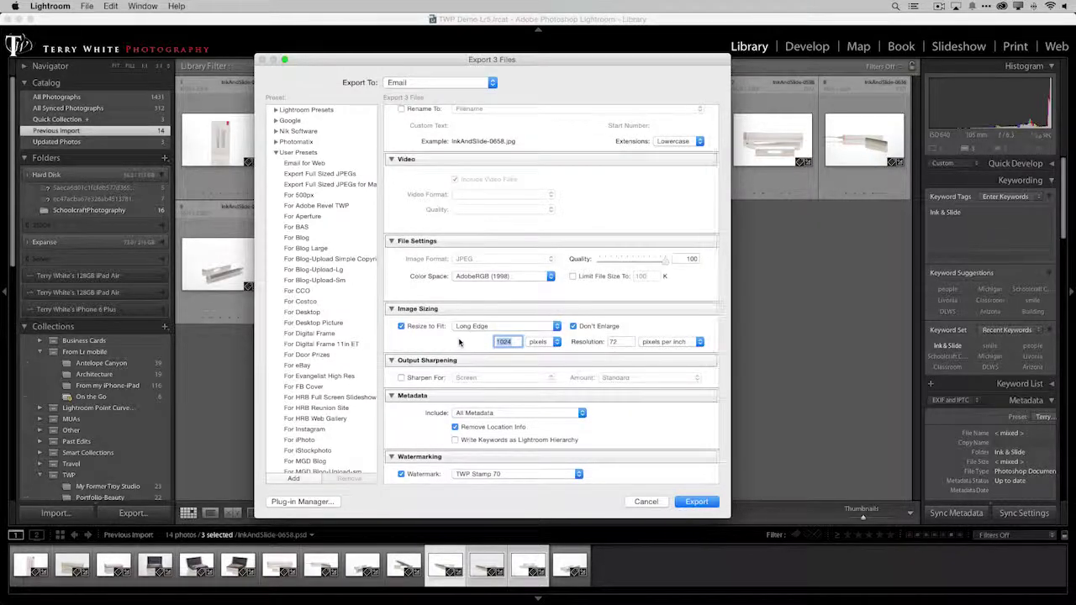
{"action": "type", "text": "800"}
{"action": "type", "text": "00"}
{"action": "key", "text": "Tab"}
{"action": "type", "text": "300"}
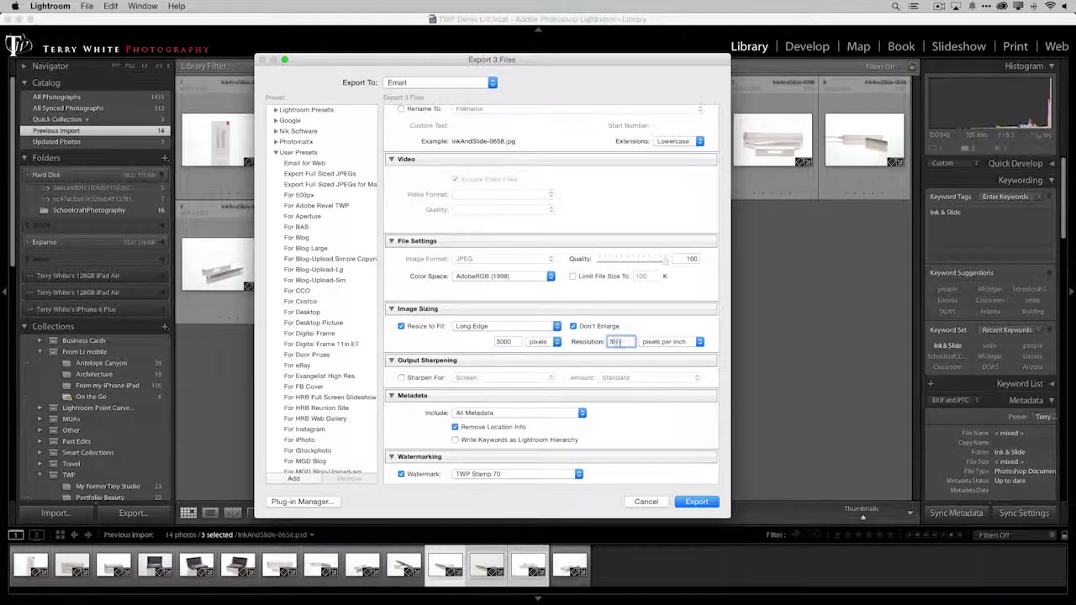
{"action": "key", "text": "Tab"}
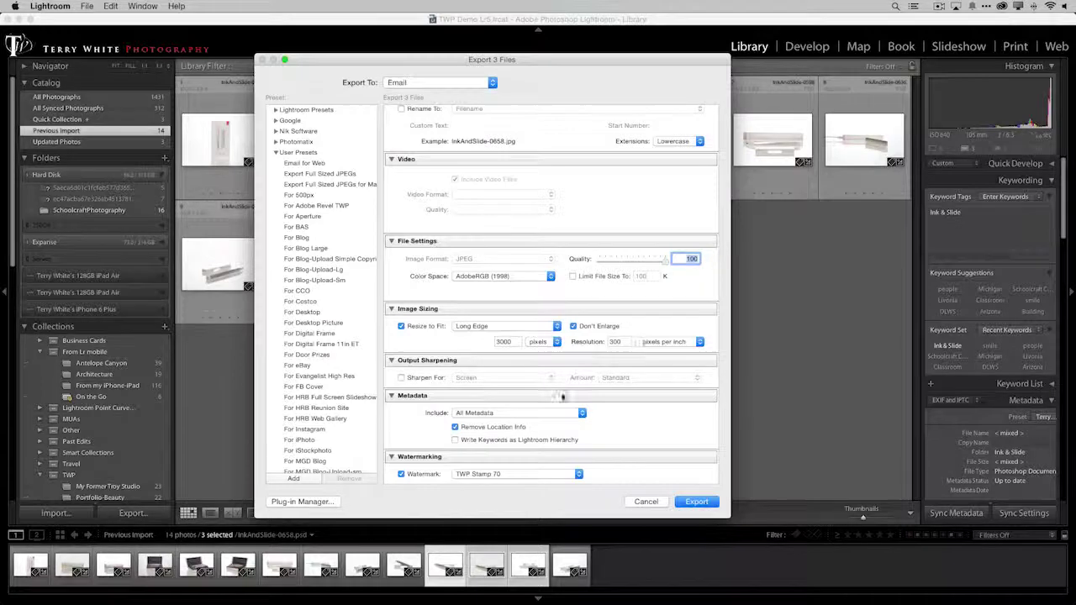
{"action": "scroll", "coordinate": [470, 454], "scroll_direction": "down", "scroll_amount": 3}
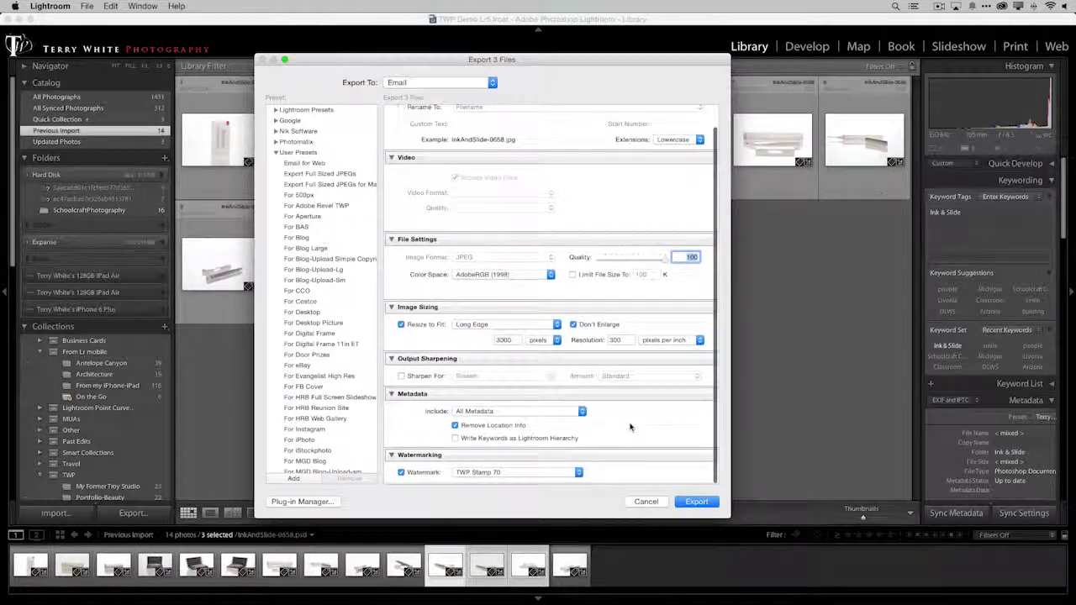
{"action": "left_click", "coordinate": [402, 474]}
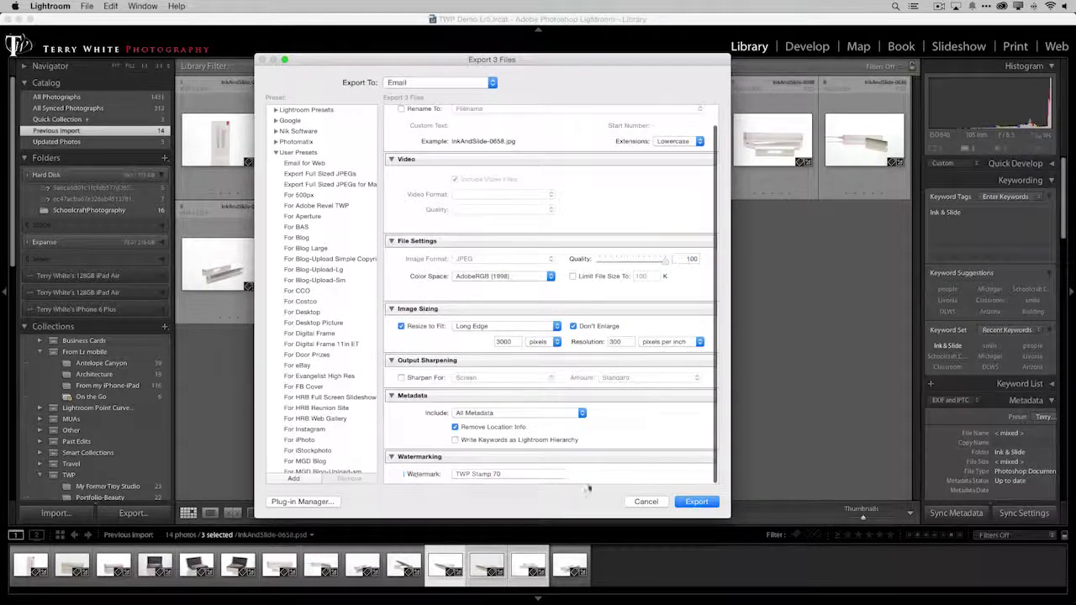
Step: Add a user preset named 'Email for Print' holding the high-quality settings
{"action": "left_click", "coordinate": [299, 479]}
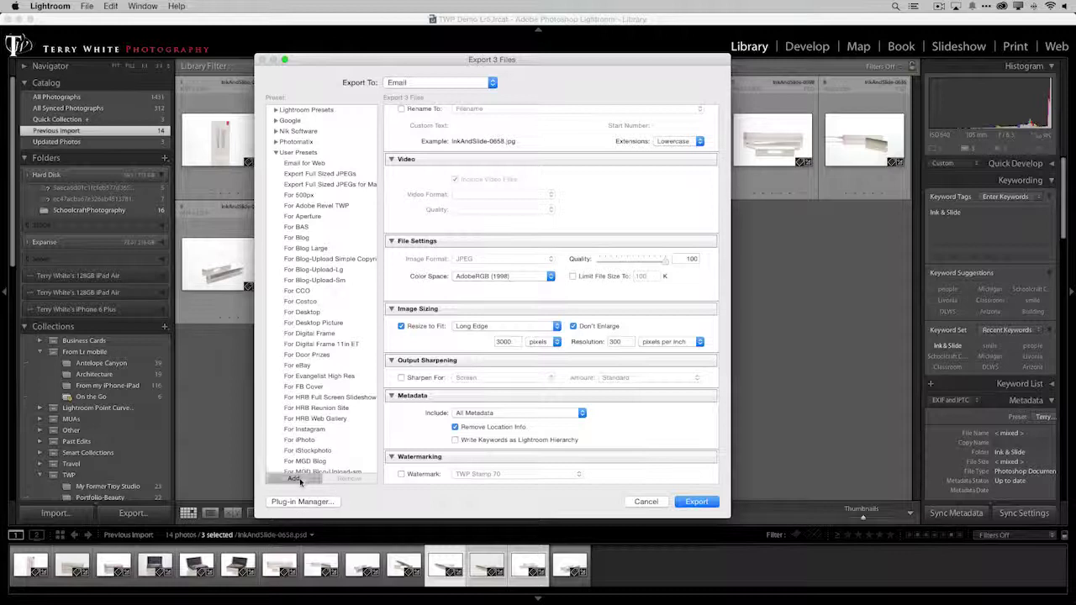
{"action": "type", "text": "Email"}
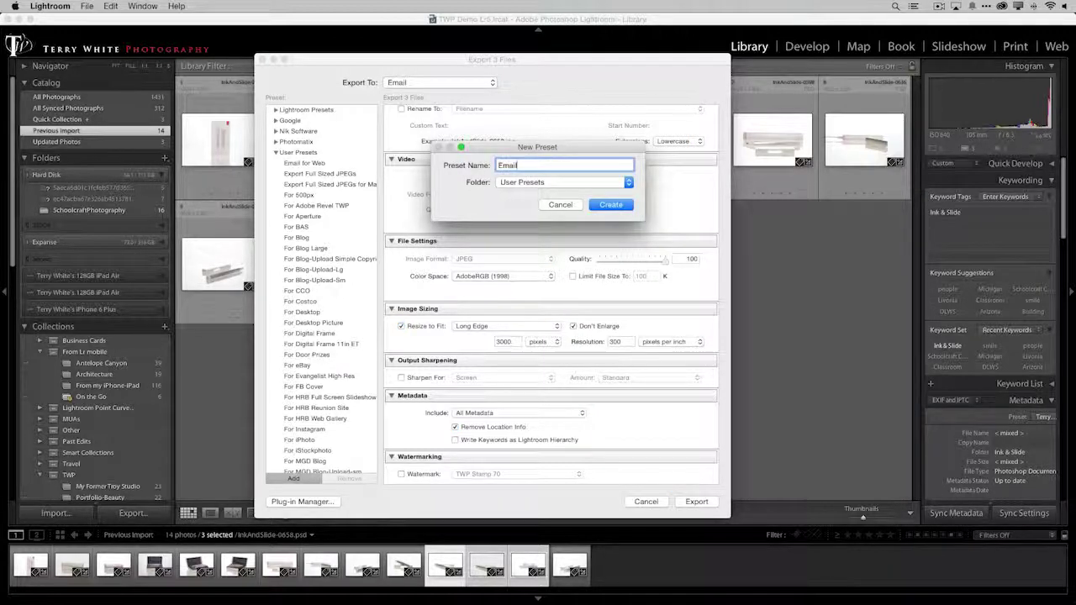
{"action": "type", "text": " for Print"}
{"action": "left_click", "coordinate": [611, 205]}
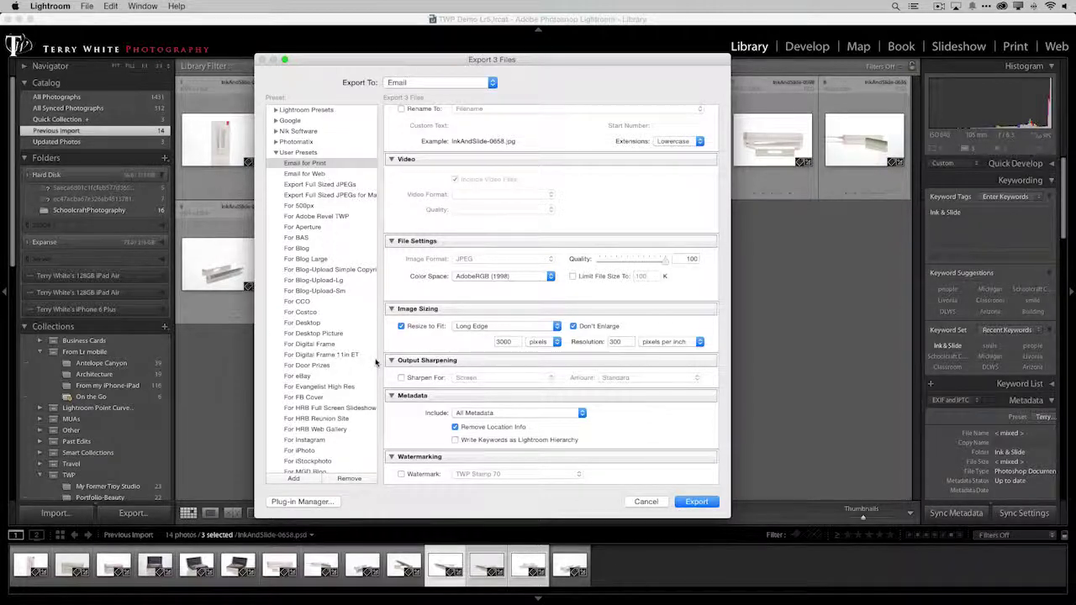
Step: Load the Email for Web preset and export the three photos to email with it
{"action": "left_click", "coordinate": [312, 173]}
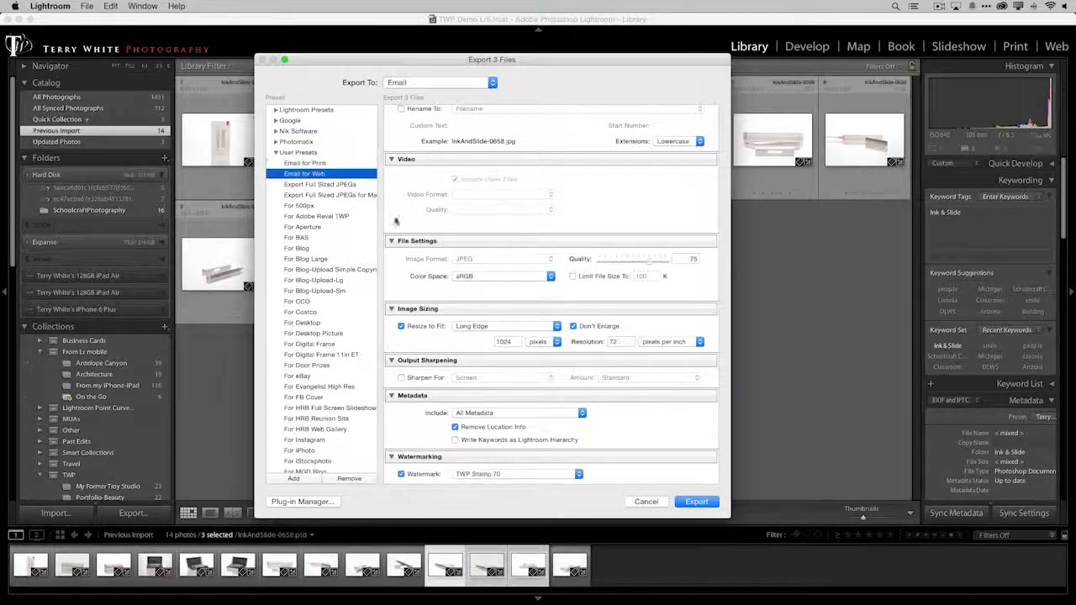
{"action": "left_click", "coordinate": [696, 501]}
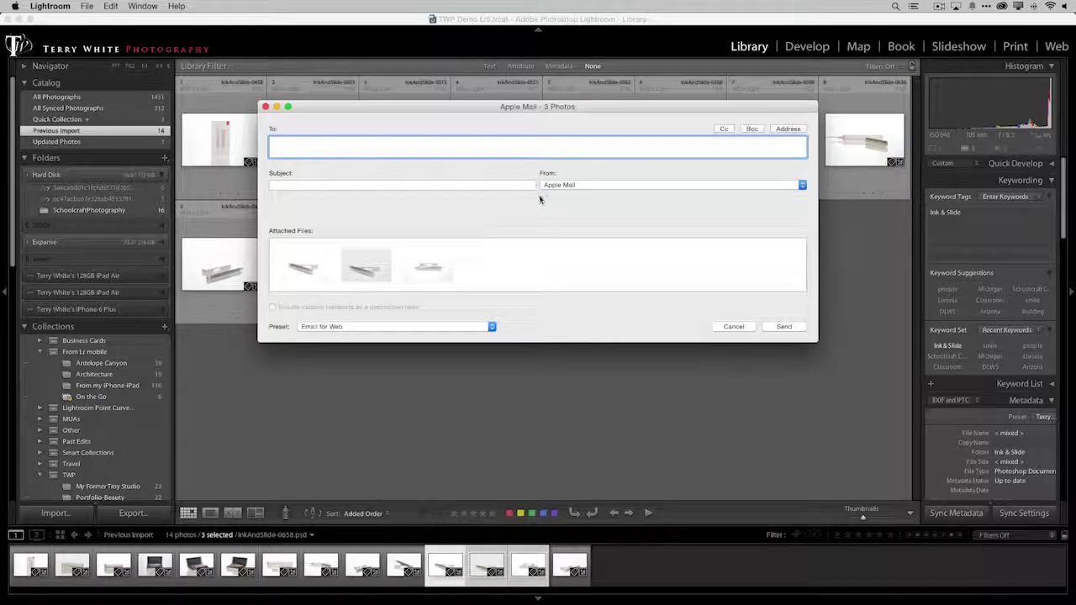
{"action": "left_click", "coordinate": [364, 326]}
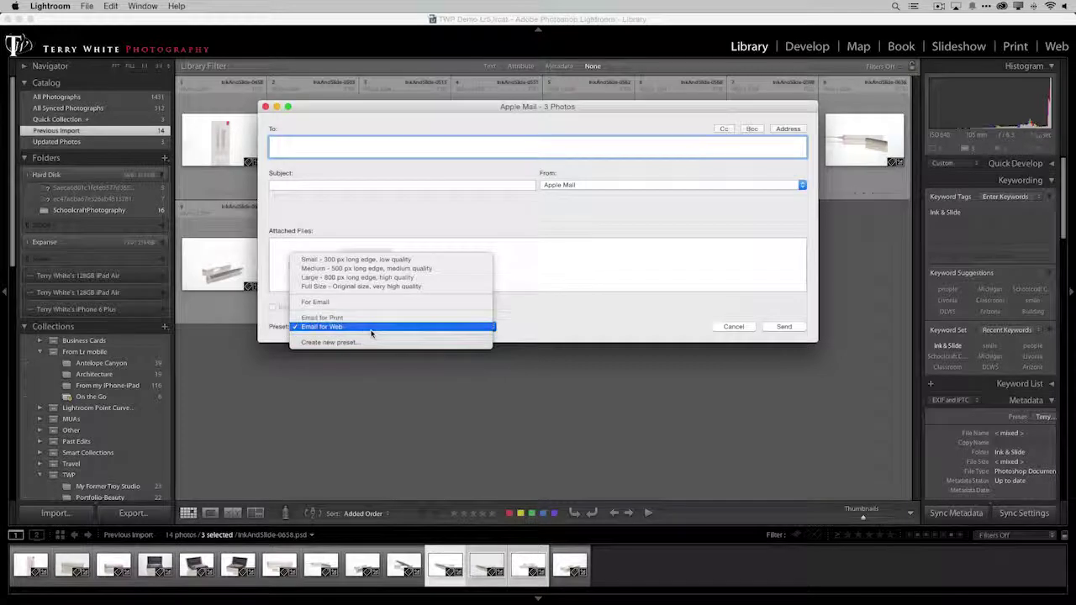
{"action": "left_click", "coordinate": [532, 329]}
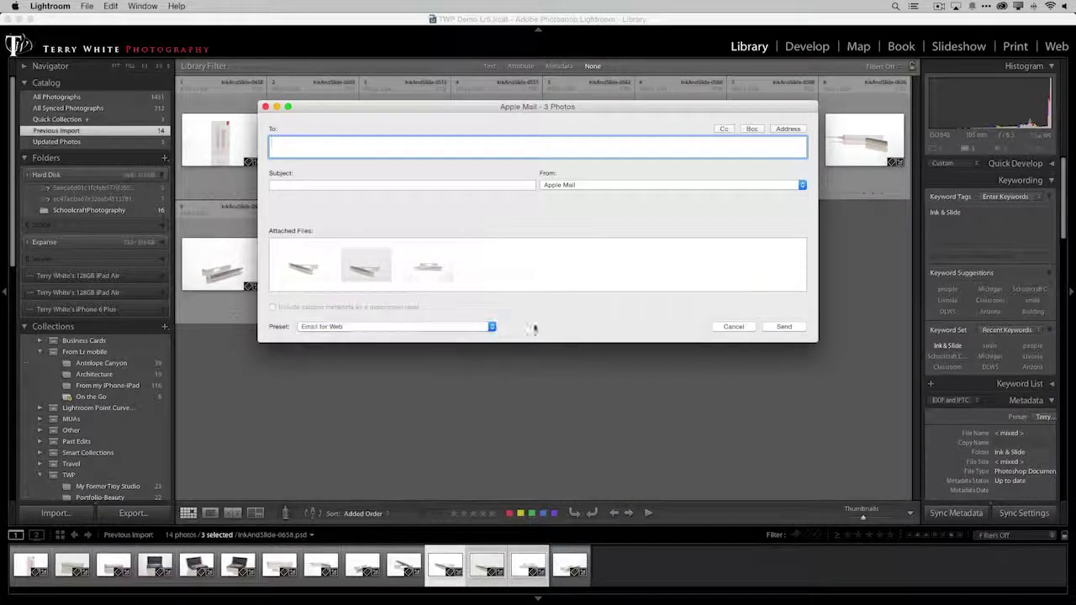
Step: Enter the subject 'Take a look at these 3' and send the photos into a Mail message
{"action": "left_click", "coordinate": [312, 187]}
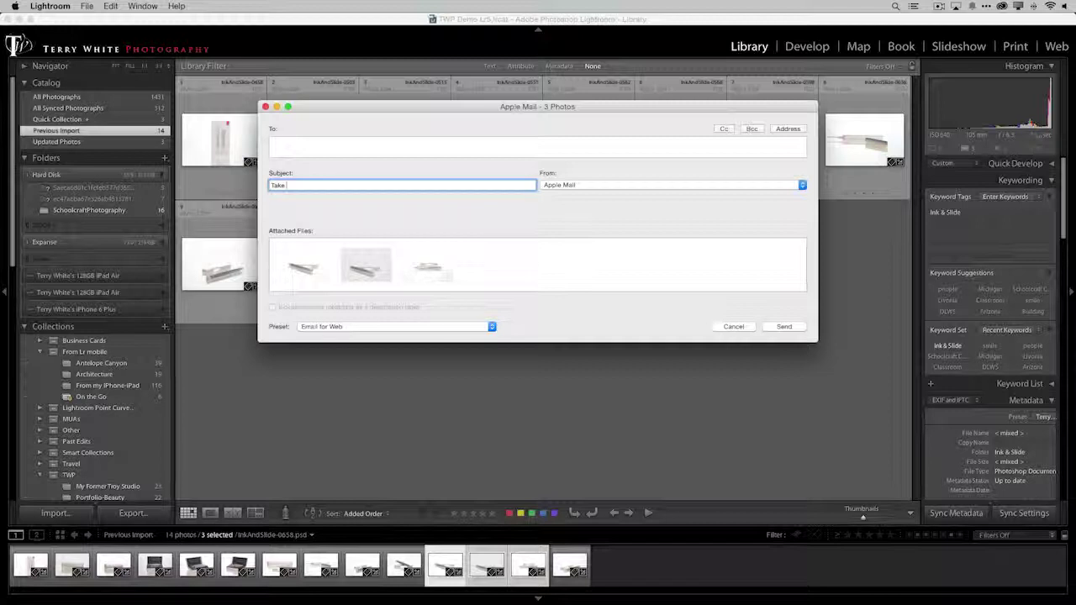
{"action": "type", "text": "Take a look at these 3"}
{"action": "left_click", "coordinate": [784, 327]}
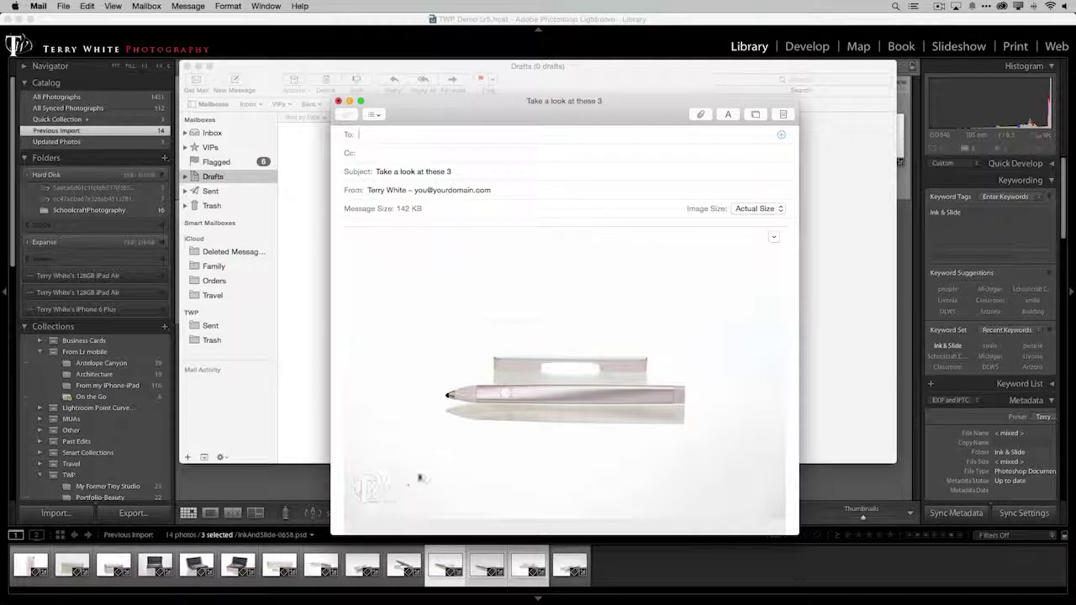
Step: Insert a blank line above the three watermarked pen photos in the 'Take a look at these 3' draft
{"action": "scroll", "coordinate": [424, 474], "scroll_direction": "down", "scroll_amount": 5}
{"action": "scroll", "coordinate": [428, 474], "scroll_direction": "down", "scroll_amount": 8}
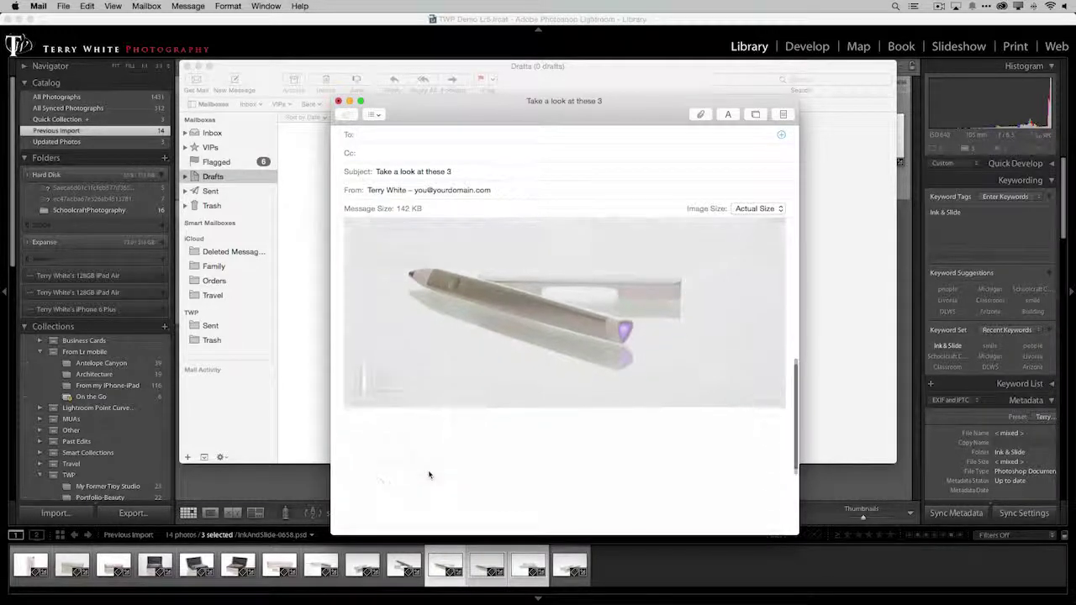
{"action": "scroll", "coordinate": [428, 475], "scroll_direction": "up", "scroll_amount": 6}
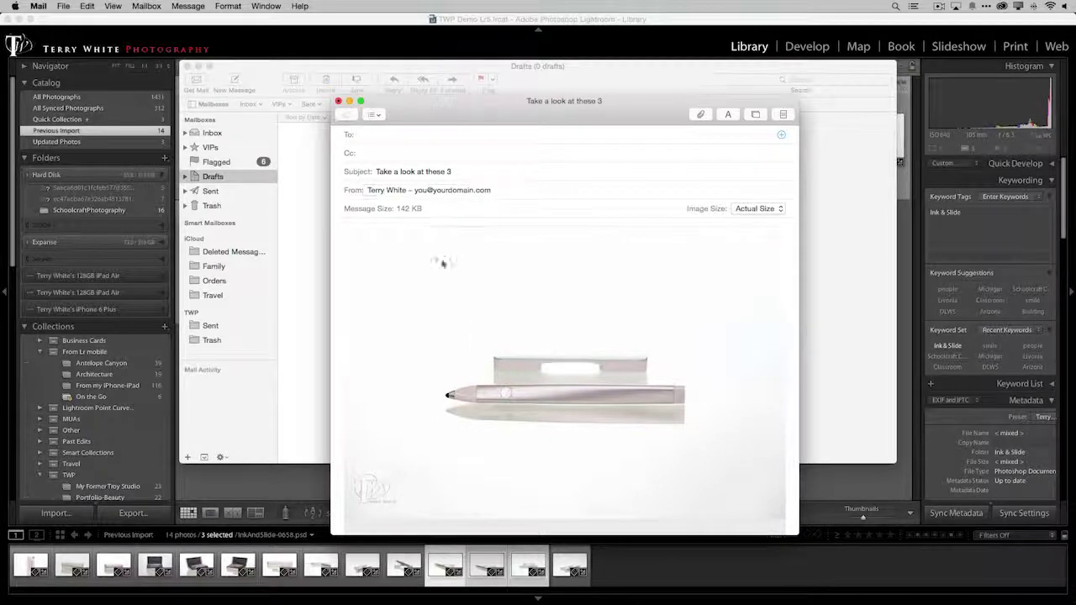
{"action": "left_click", "coordinate": [355, 222]}
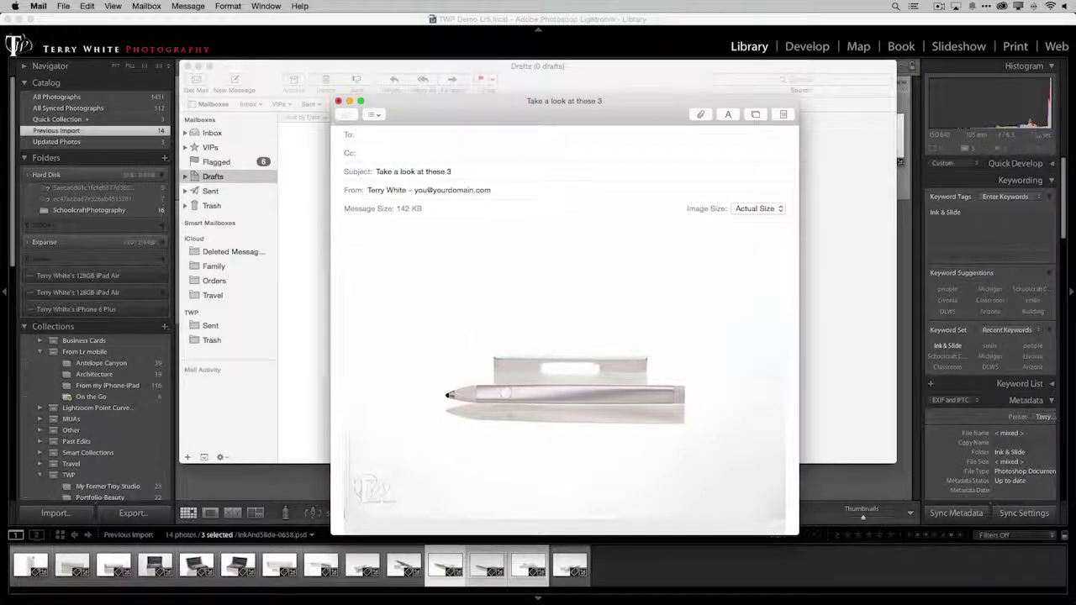
{"action": "key", "text": "Return"}
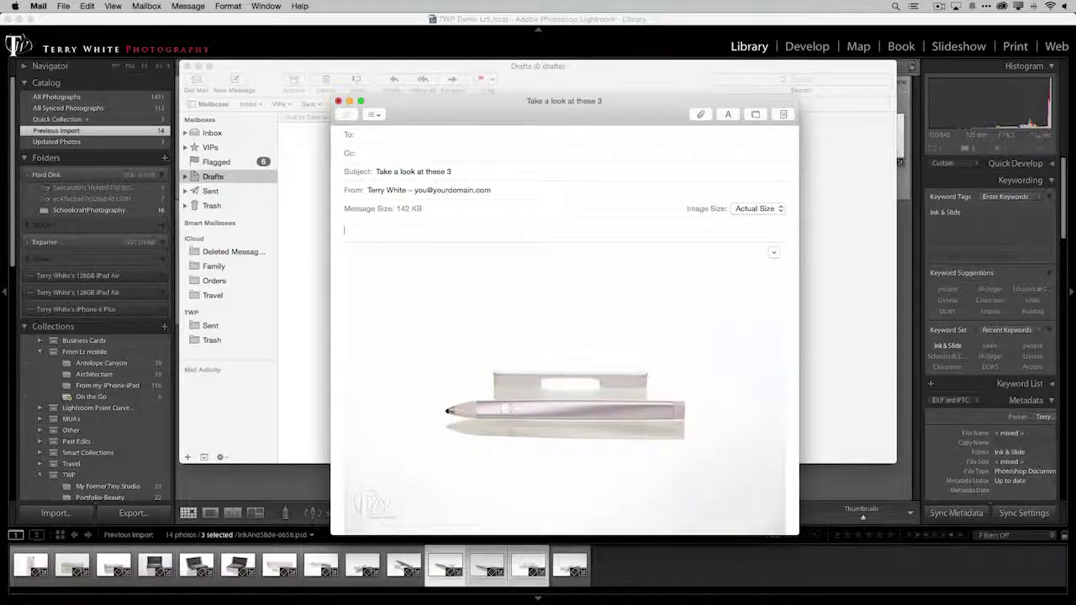